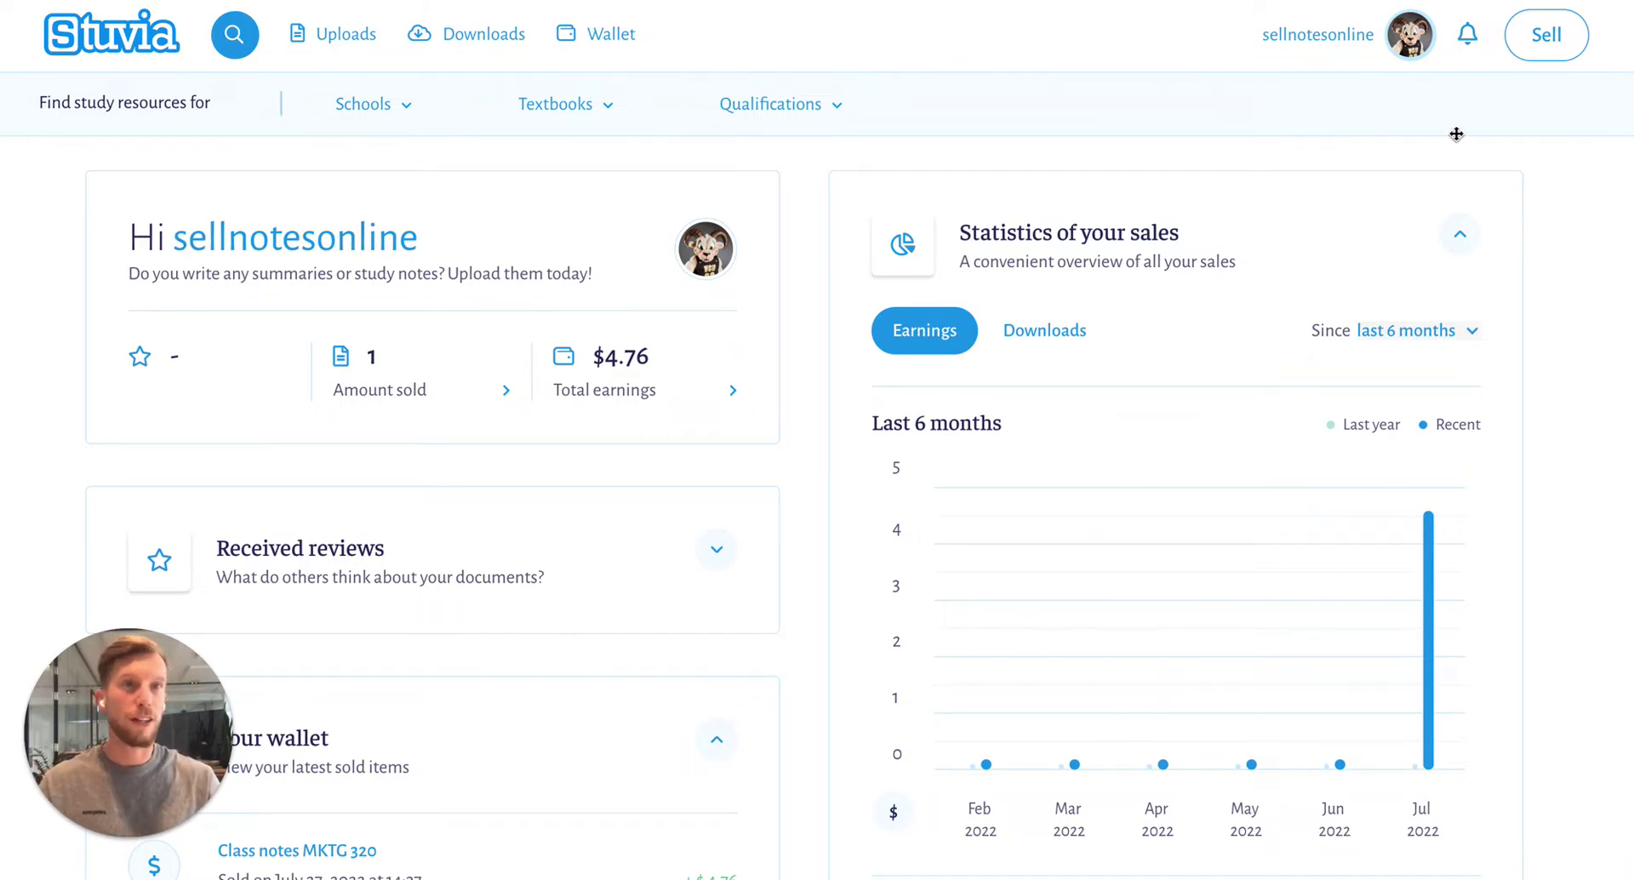
# Step: Choose Upload document from the Sell menu to reach the 'Sell your study documents' page
pyautogui.click(1550, 34)
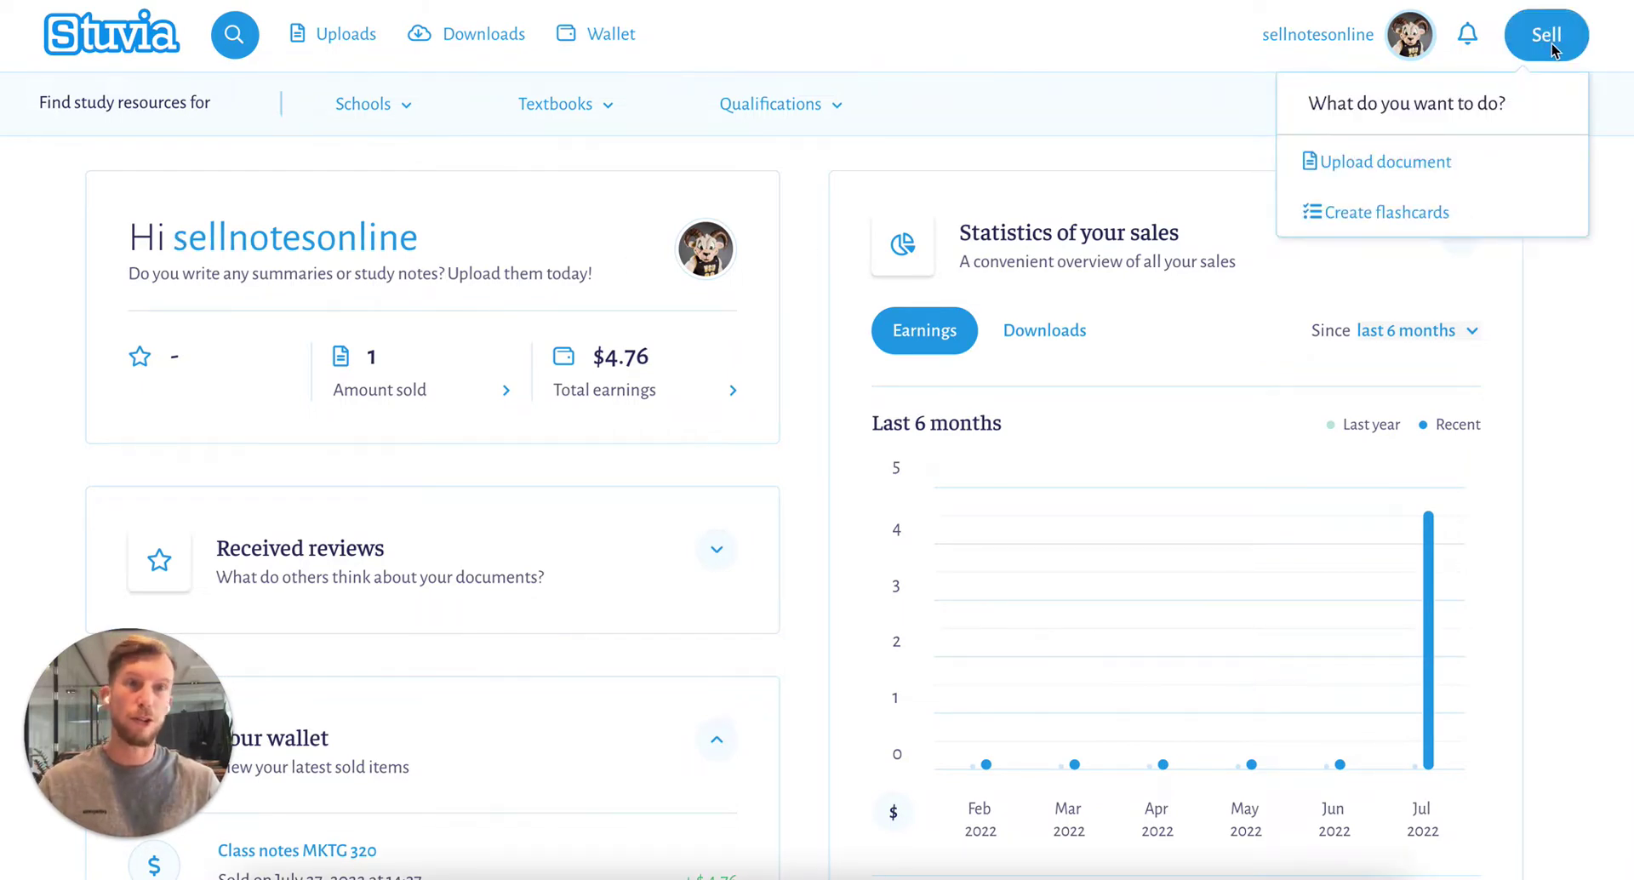
pyautogui.click(1338, 171)
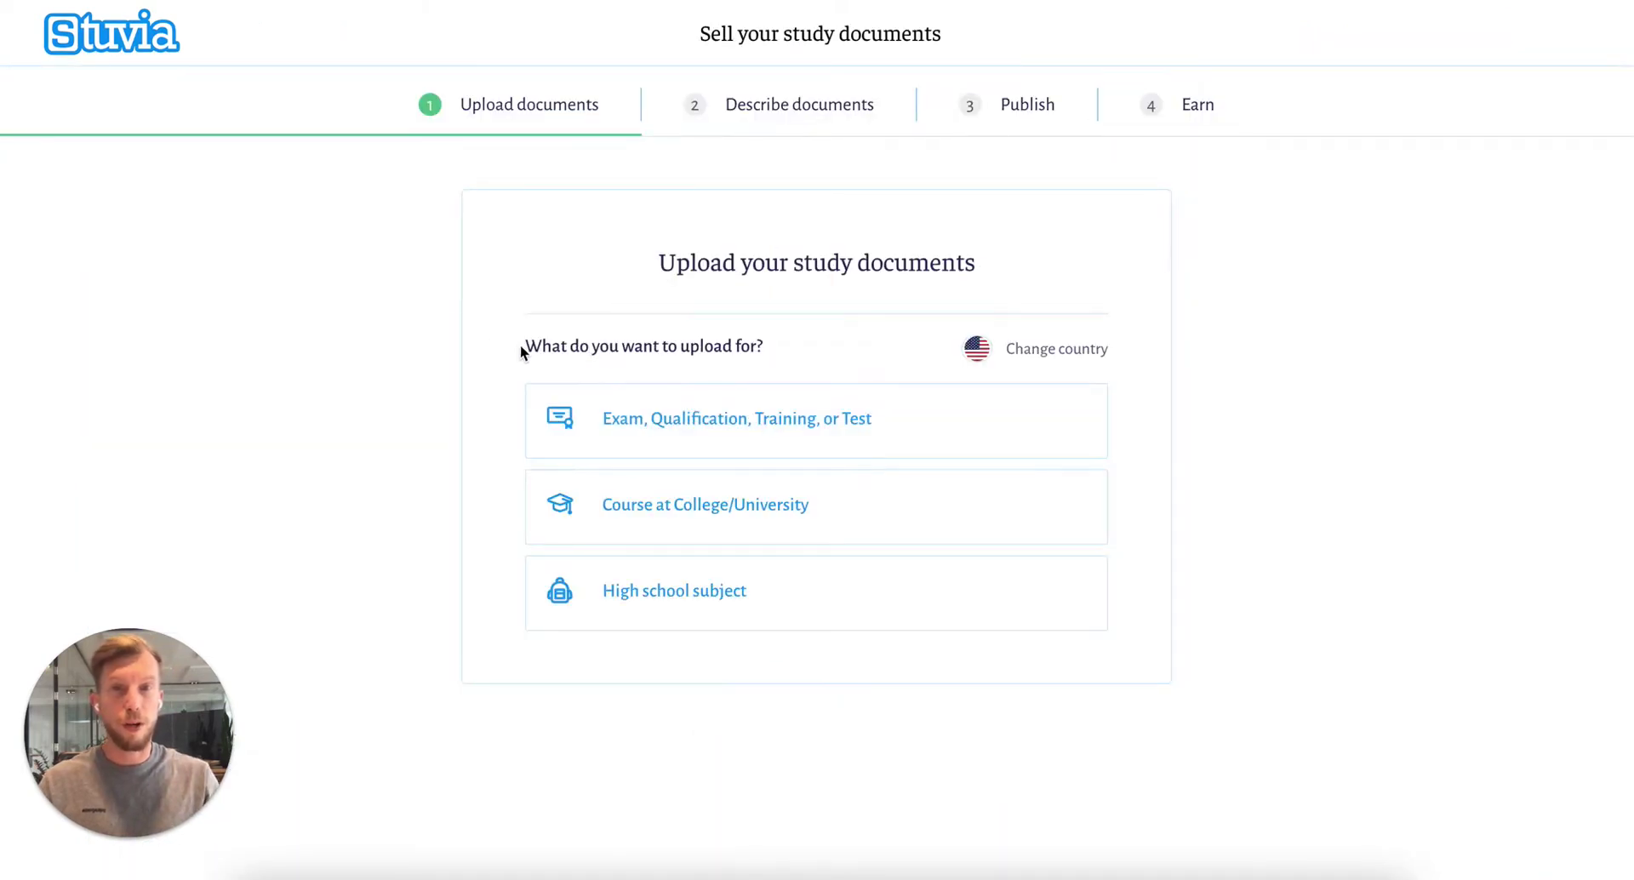
# Step: Set the upload as a college course at Virginia Commonwealth University, entering course MKTG 320
pyautogui.moveTo(522, 351); pyautogui.dragTo(795, 358)
pyautogui.click(463, 419)
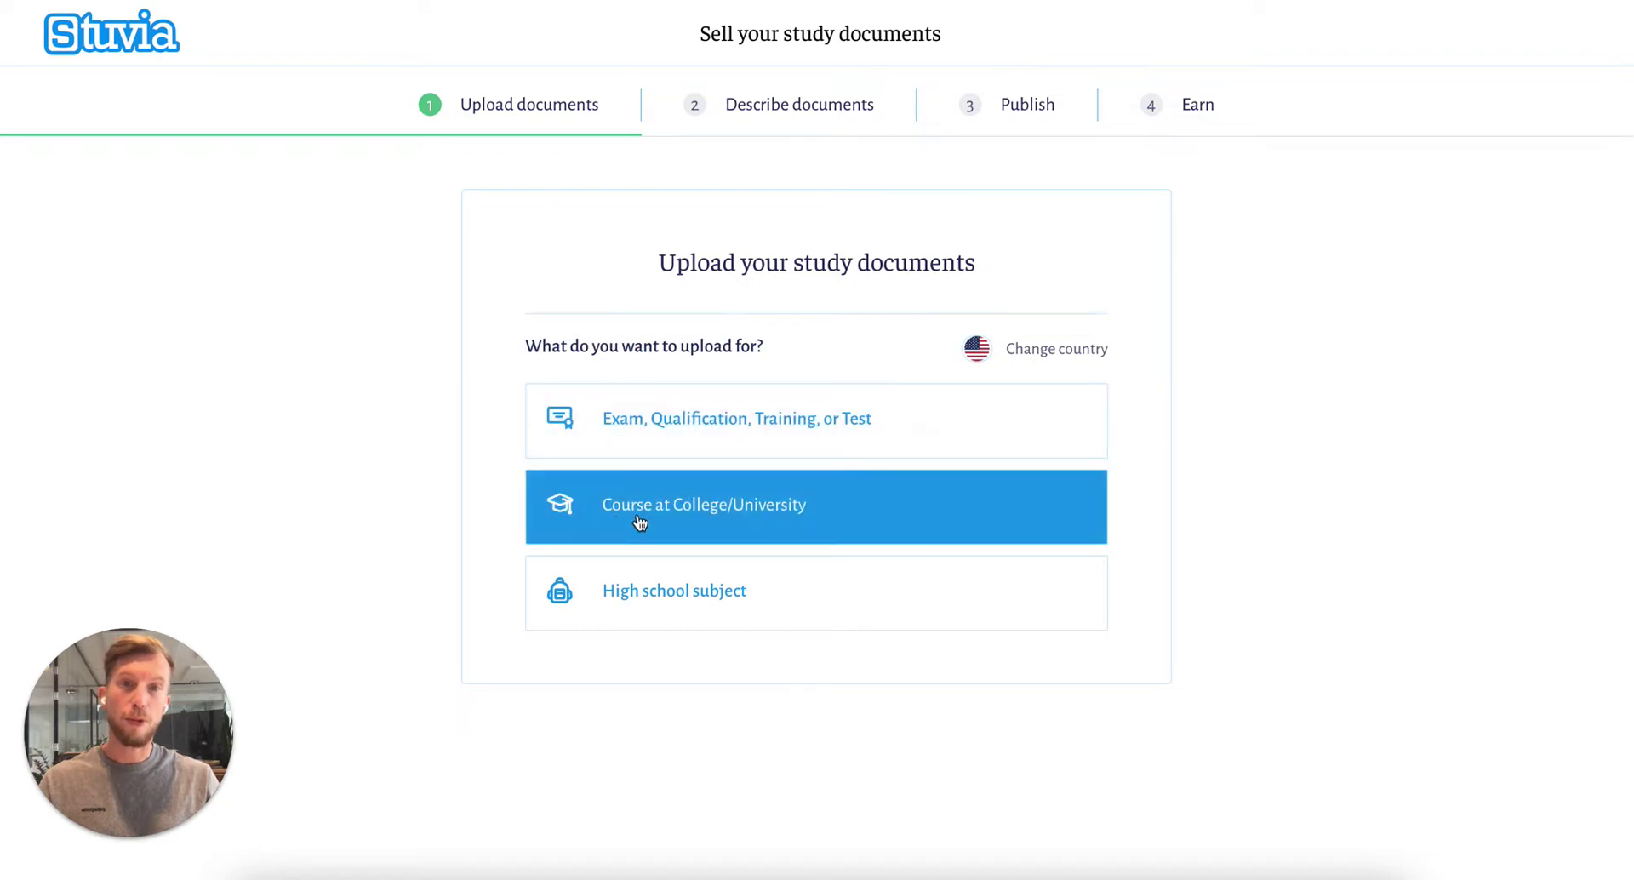
pyautogui.click(772, 519)
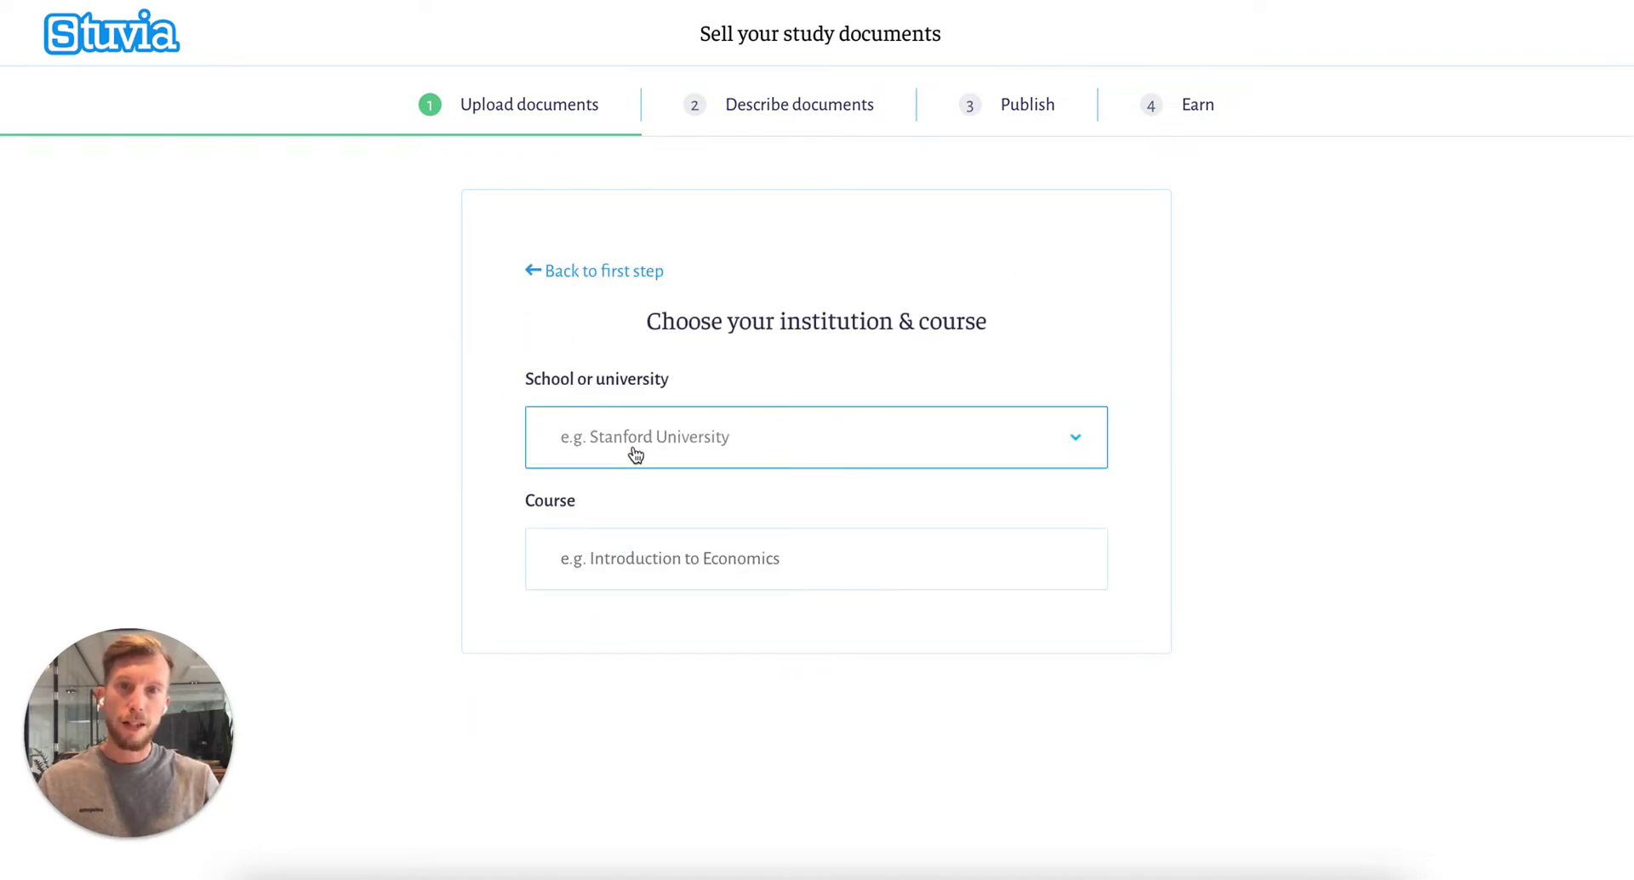
pyautogui.click(617, 459)
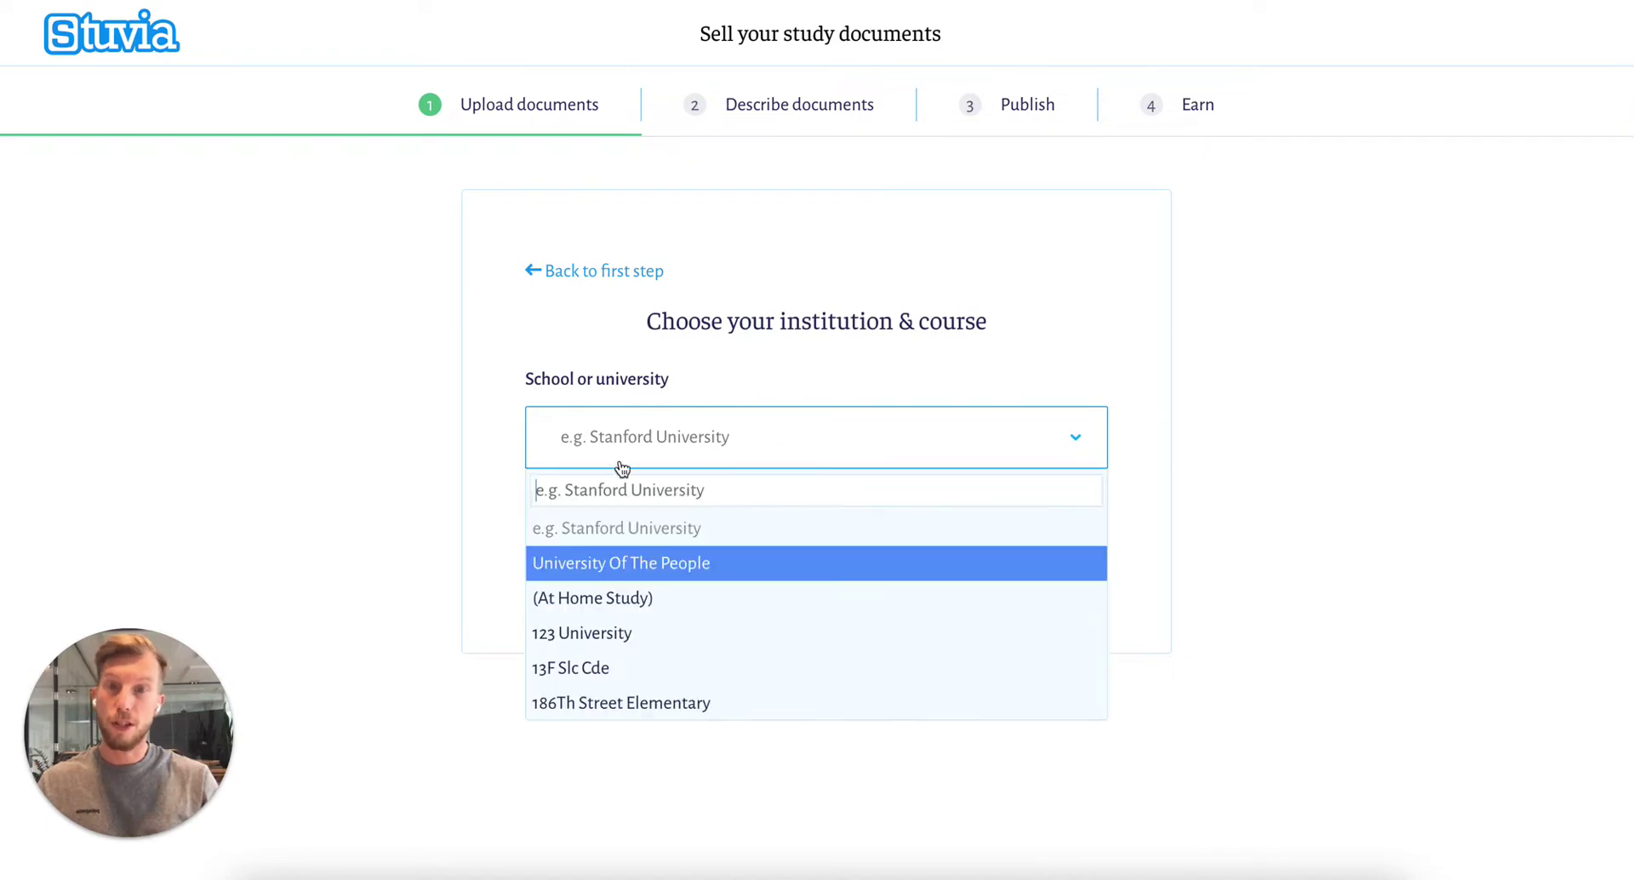
pyautogui.write('virginia common')
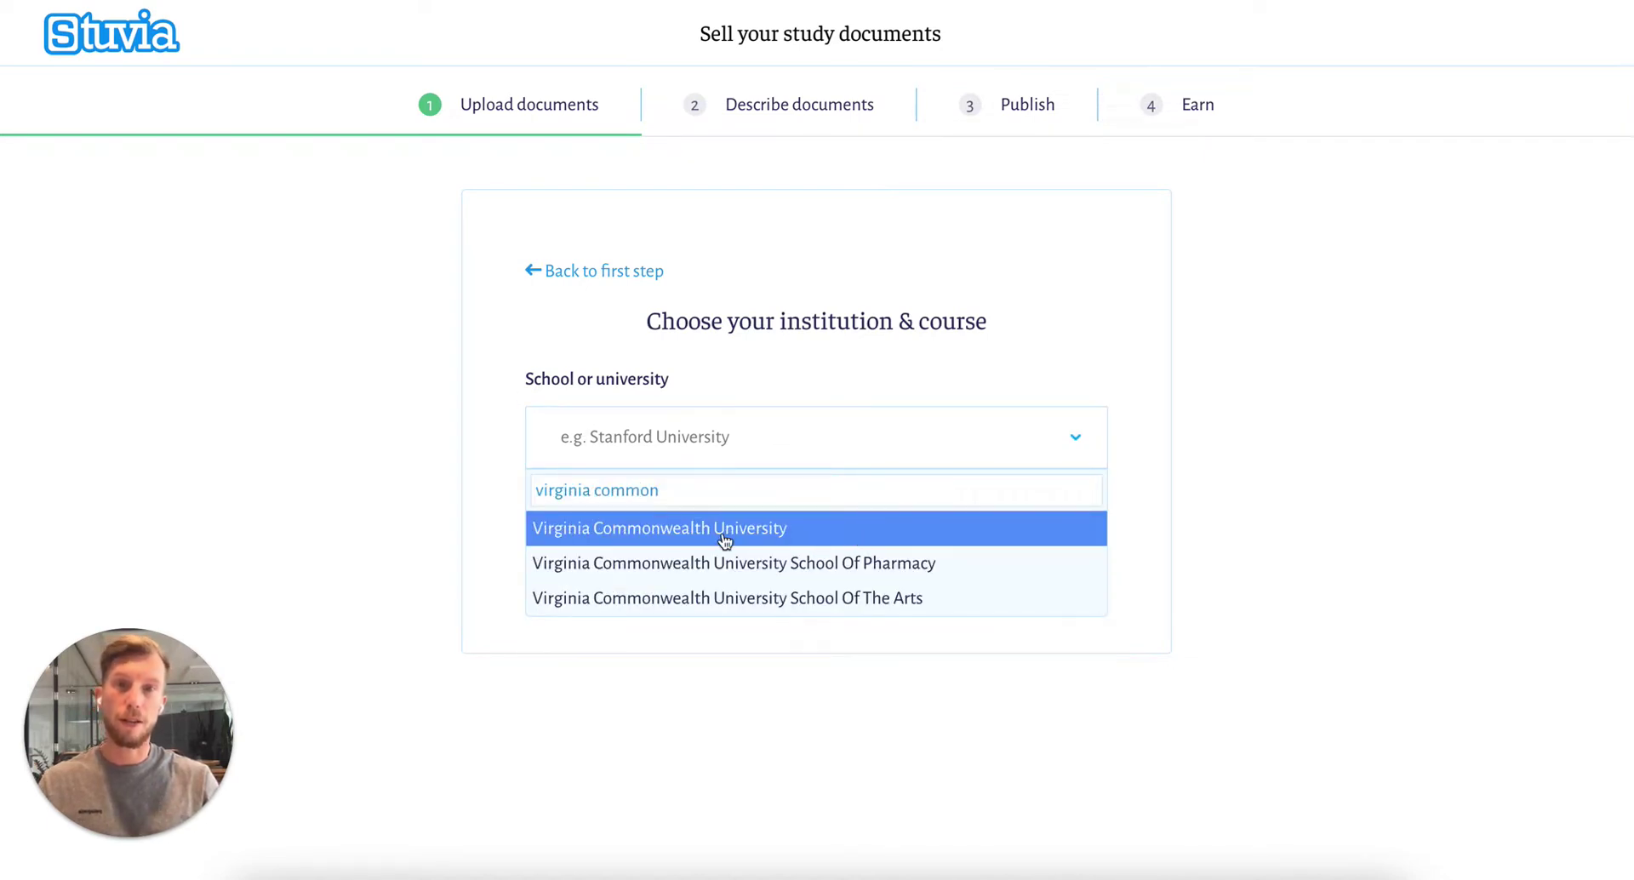
pyautogui.click(601, 528)
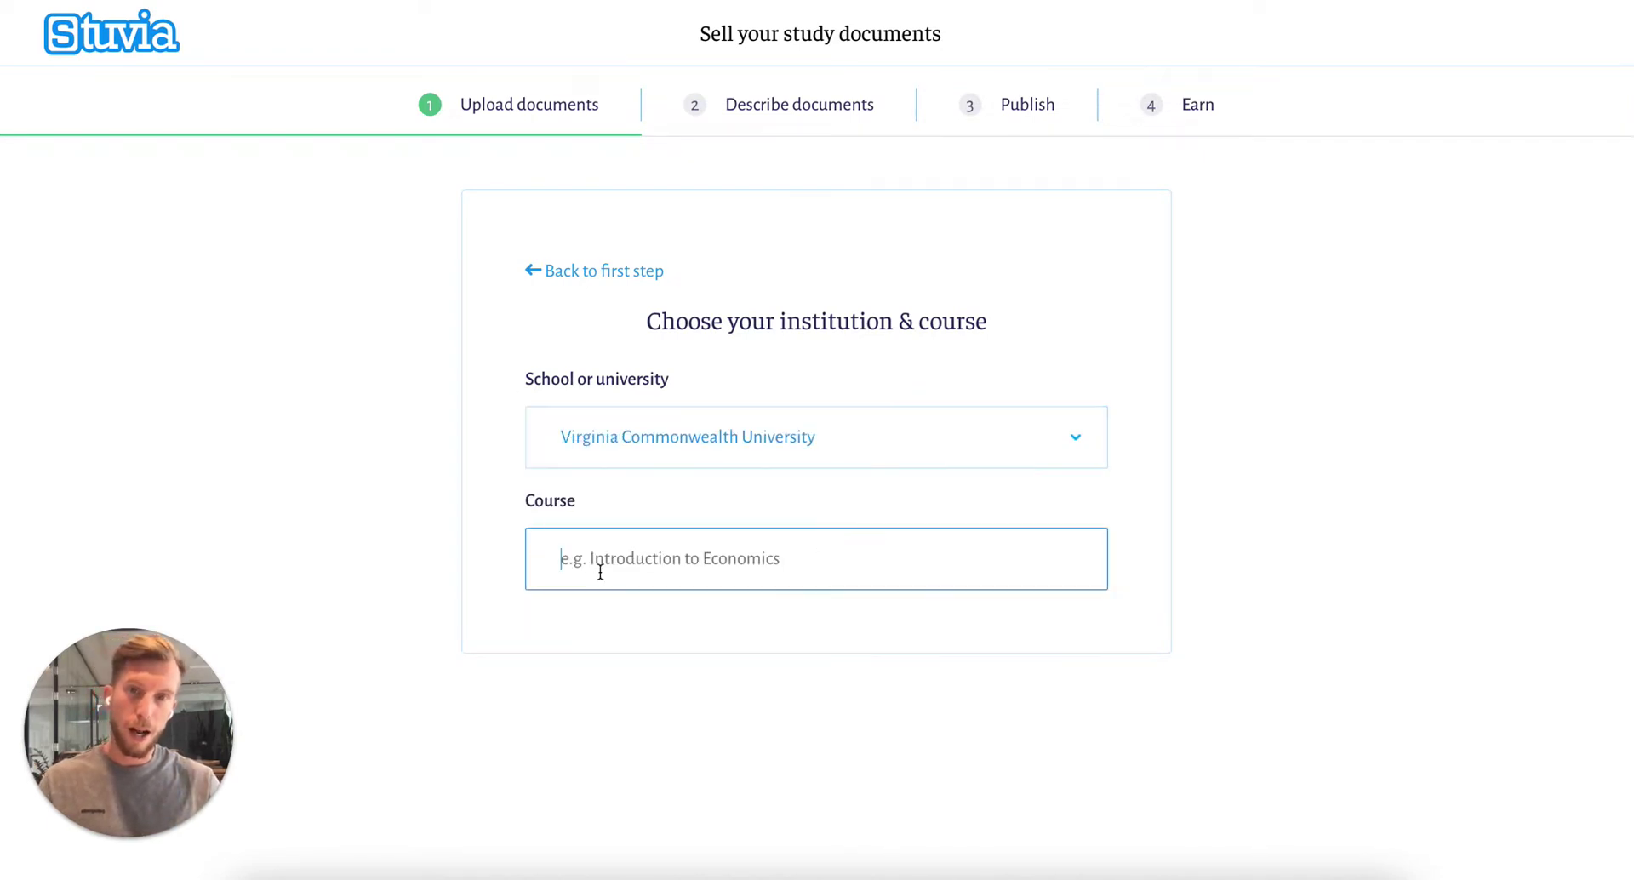
pyautogui.write('MKTG 320')
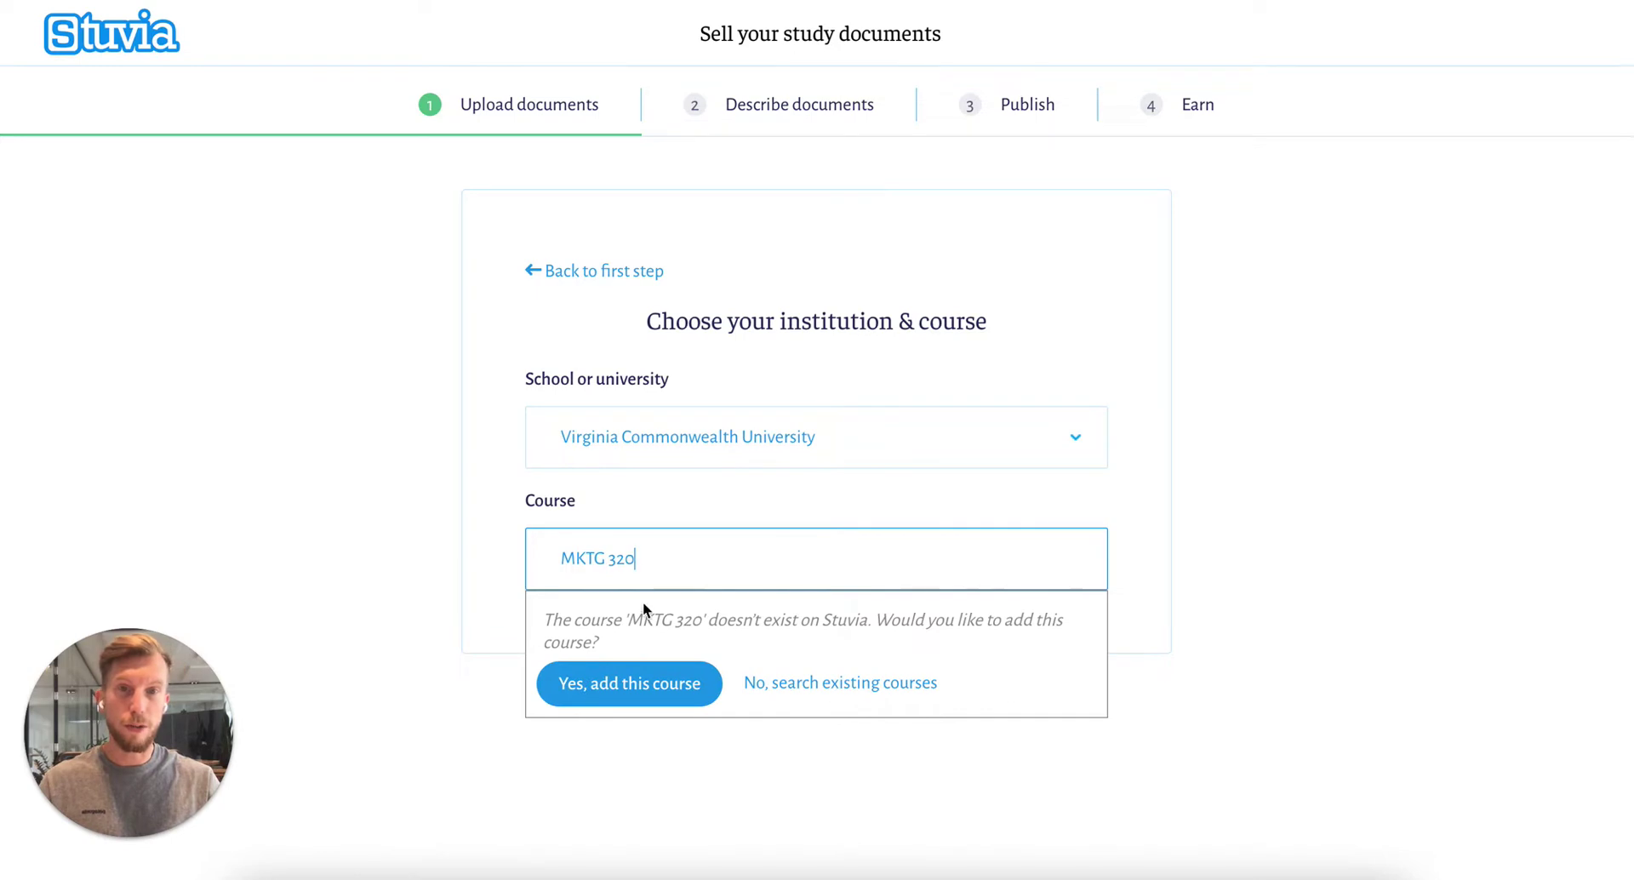
# Step: Add MKTG 320 as a new course and attach Notes-International-Marketing.pdf to it
pyautogui.click(630, 694)
pyautogui.scroll(-3, 568, 413)
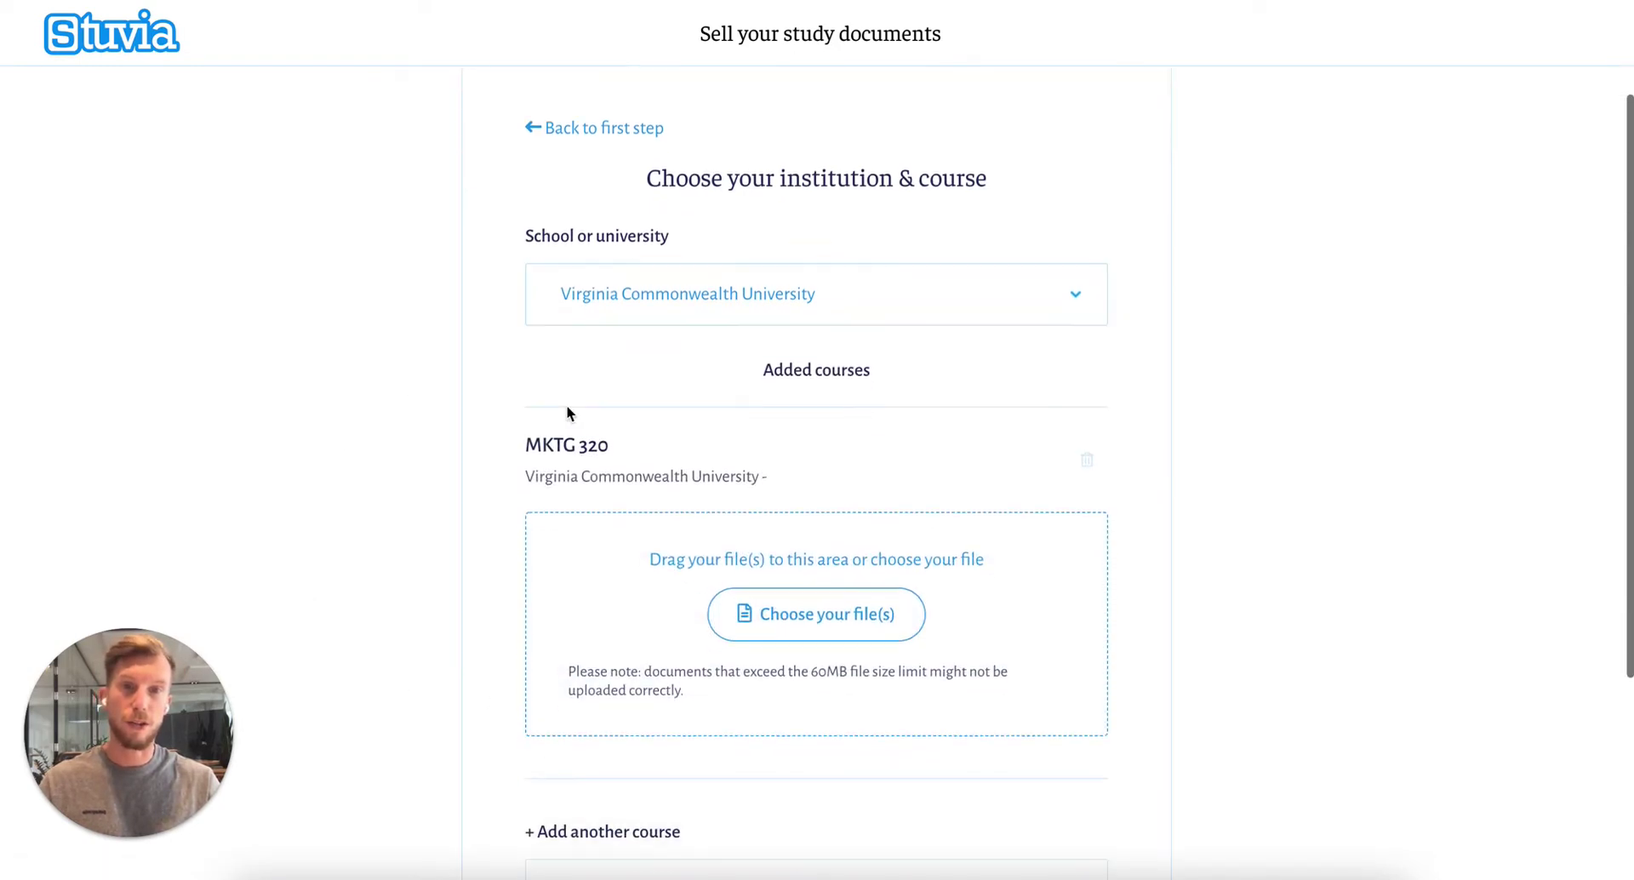
pyautogui.click(258, 875)
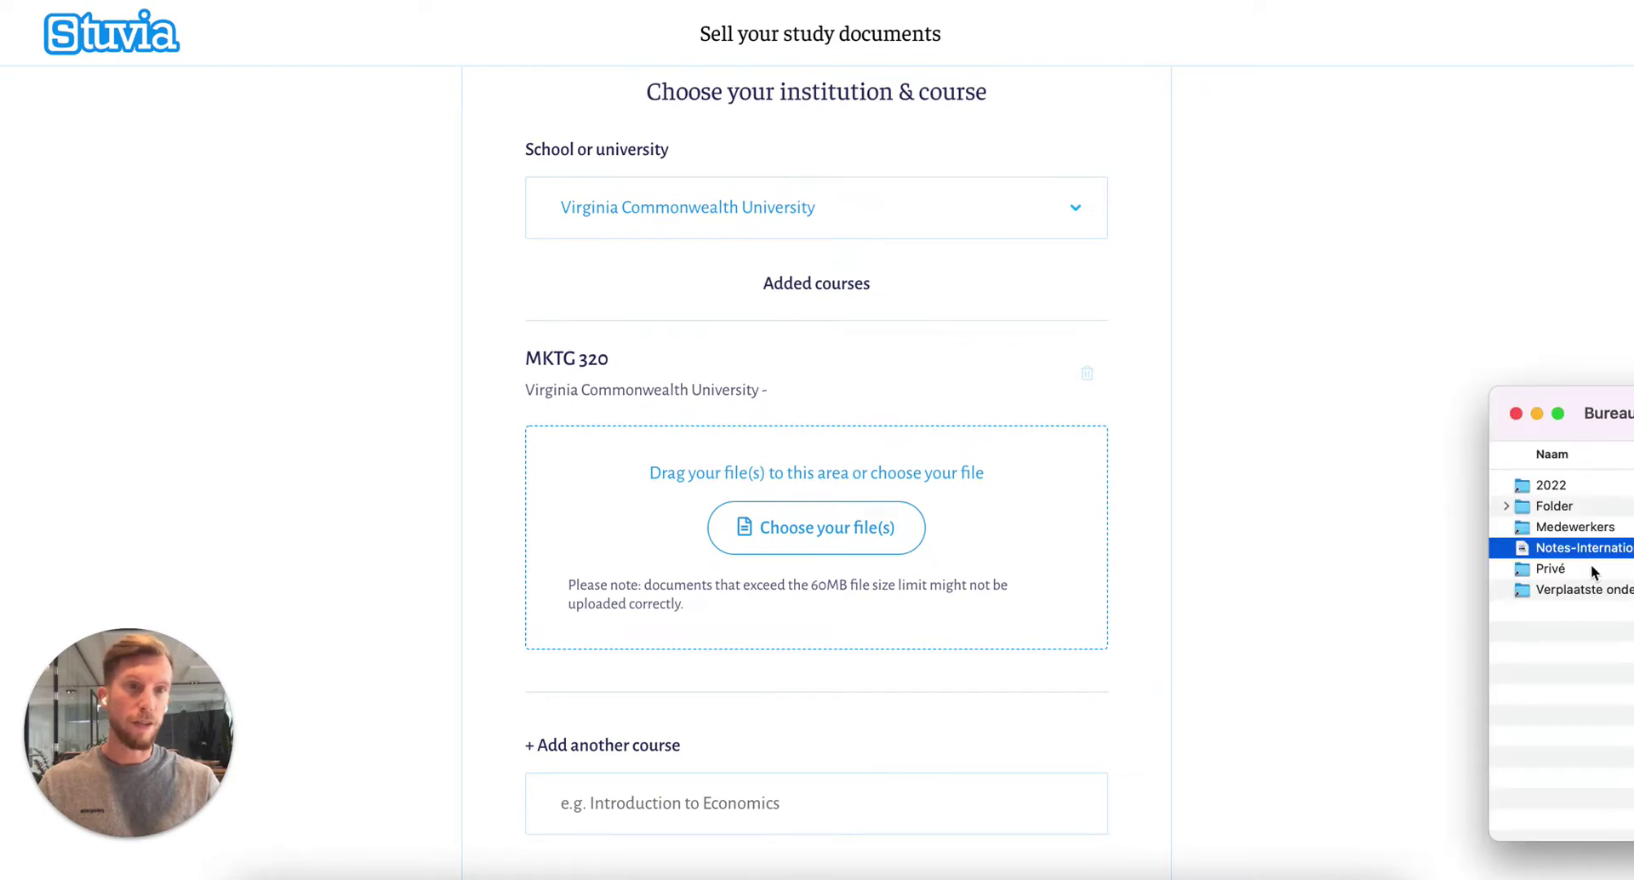
pyautogui.moveTo(1581, 553); pyautogui.dragTo(732, 498)
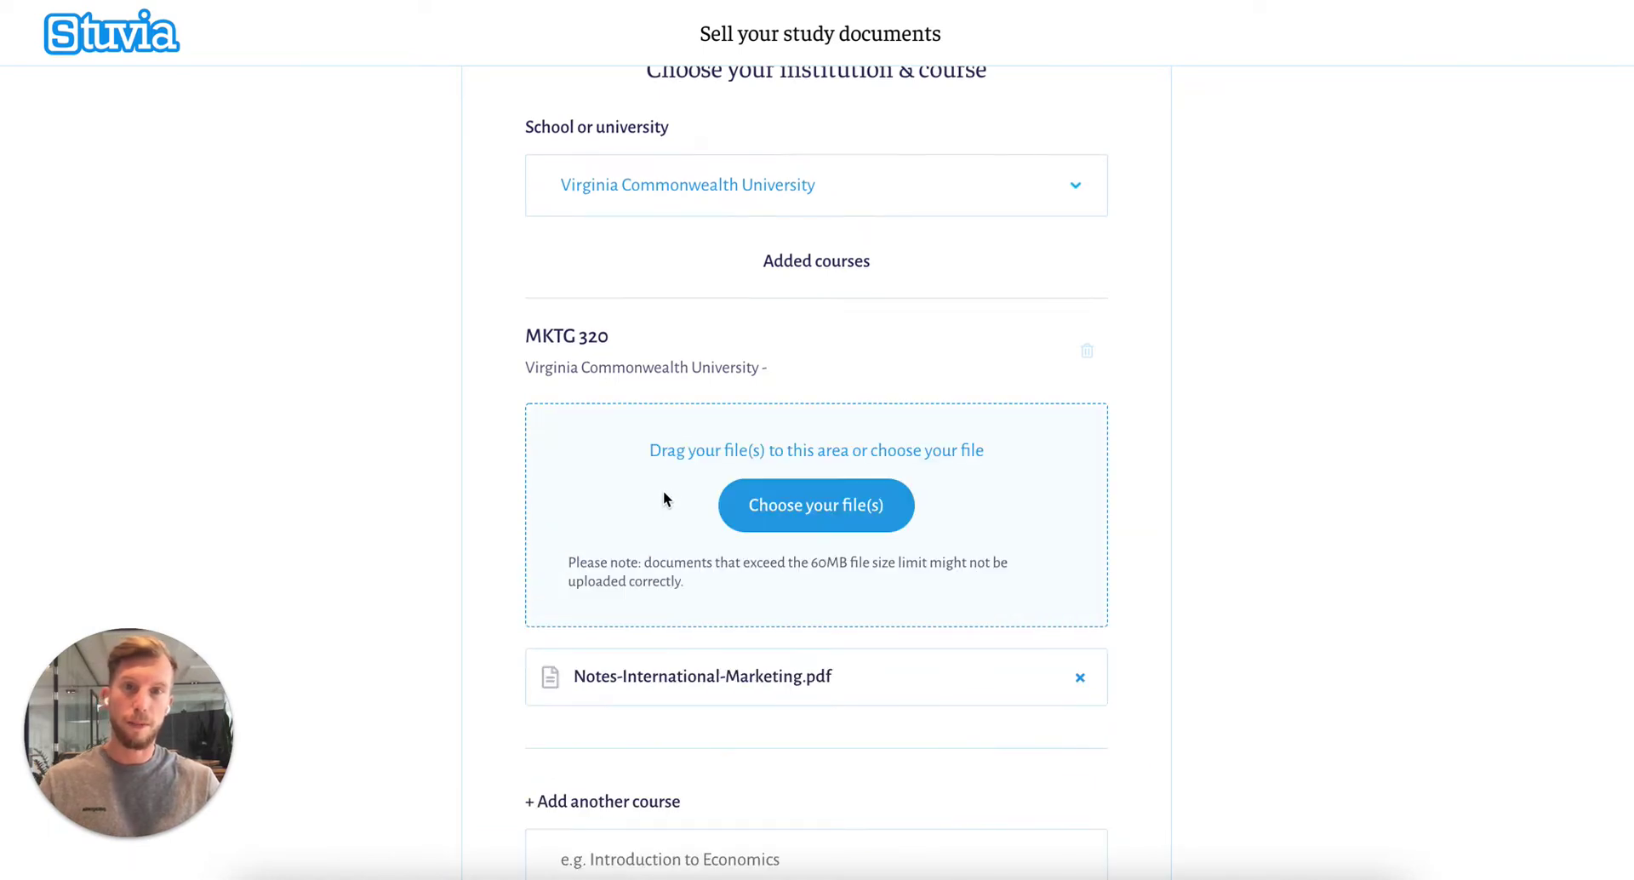
# Step: Accept the terms of use and privacy statement and submit the uploaded document
pyautogui.scroll(-3, 1288, 578)
pyautogui.scroll(-2, 1289, 578)
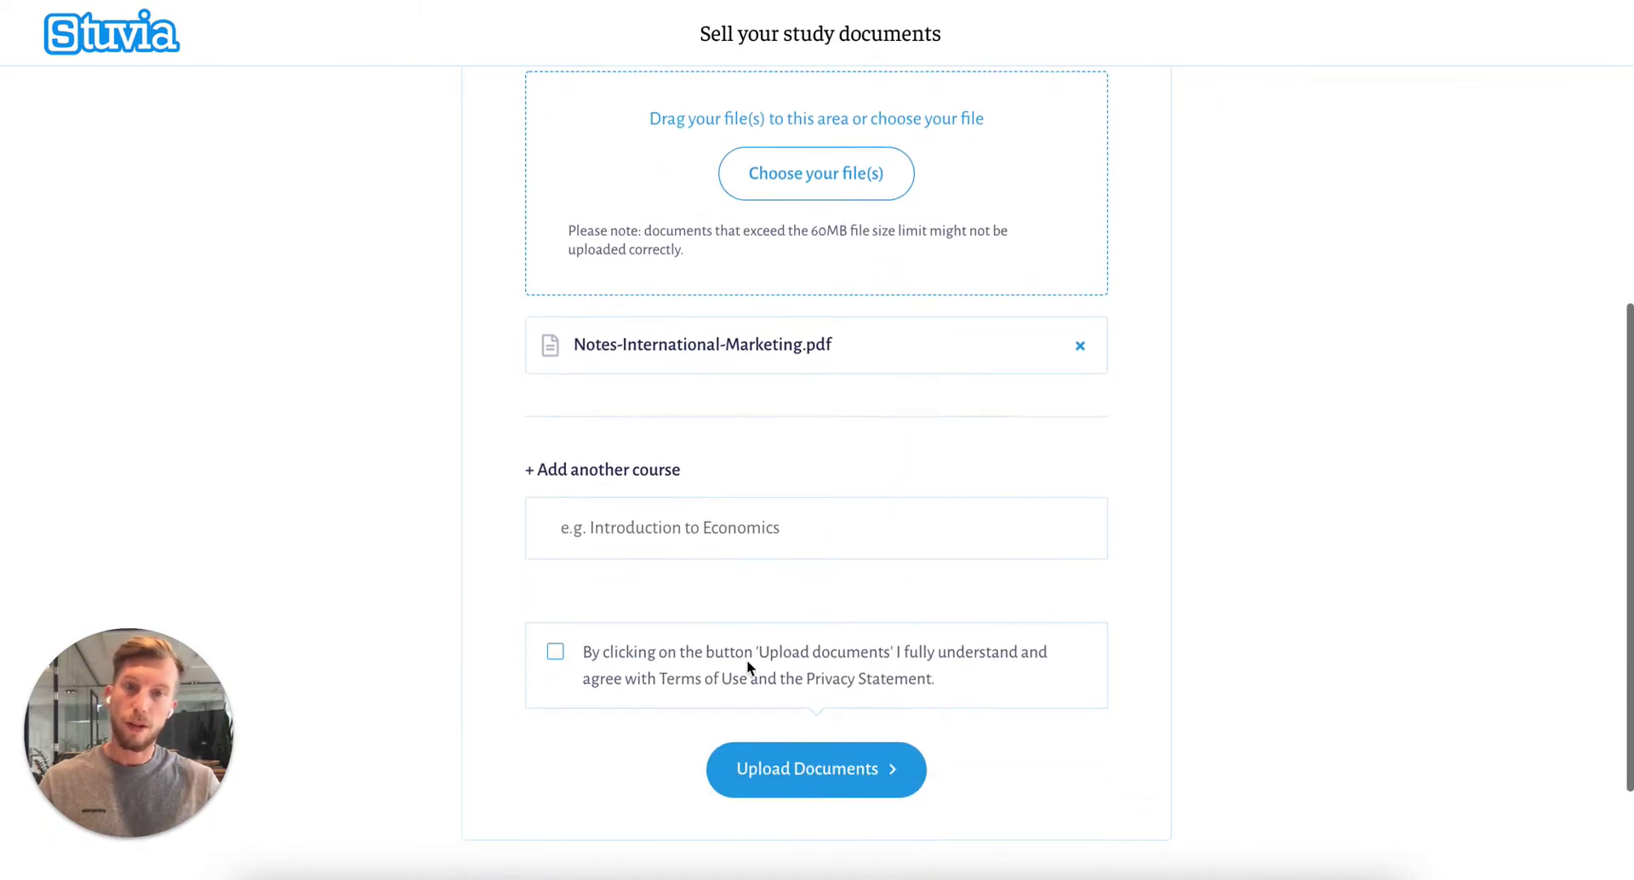
pyautogui.click(555, 653)
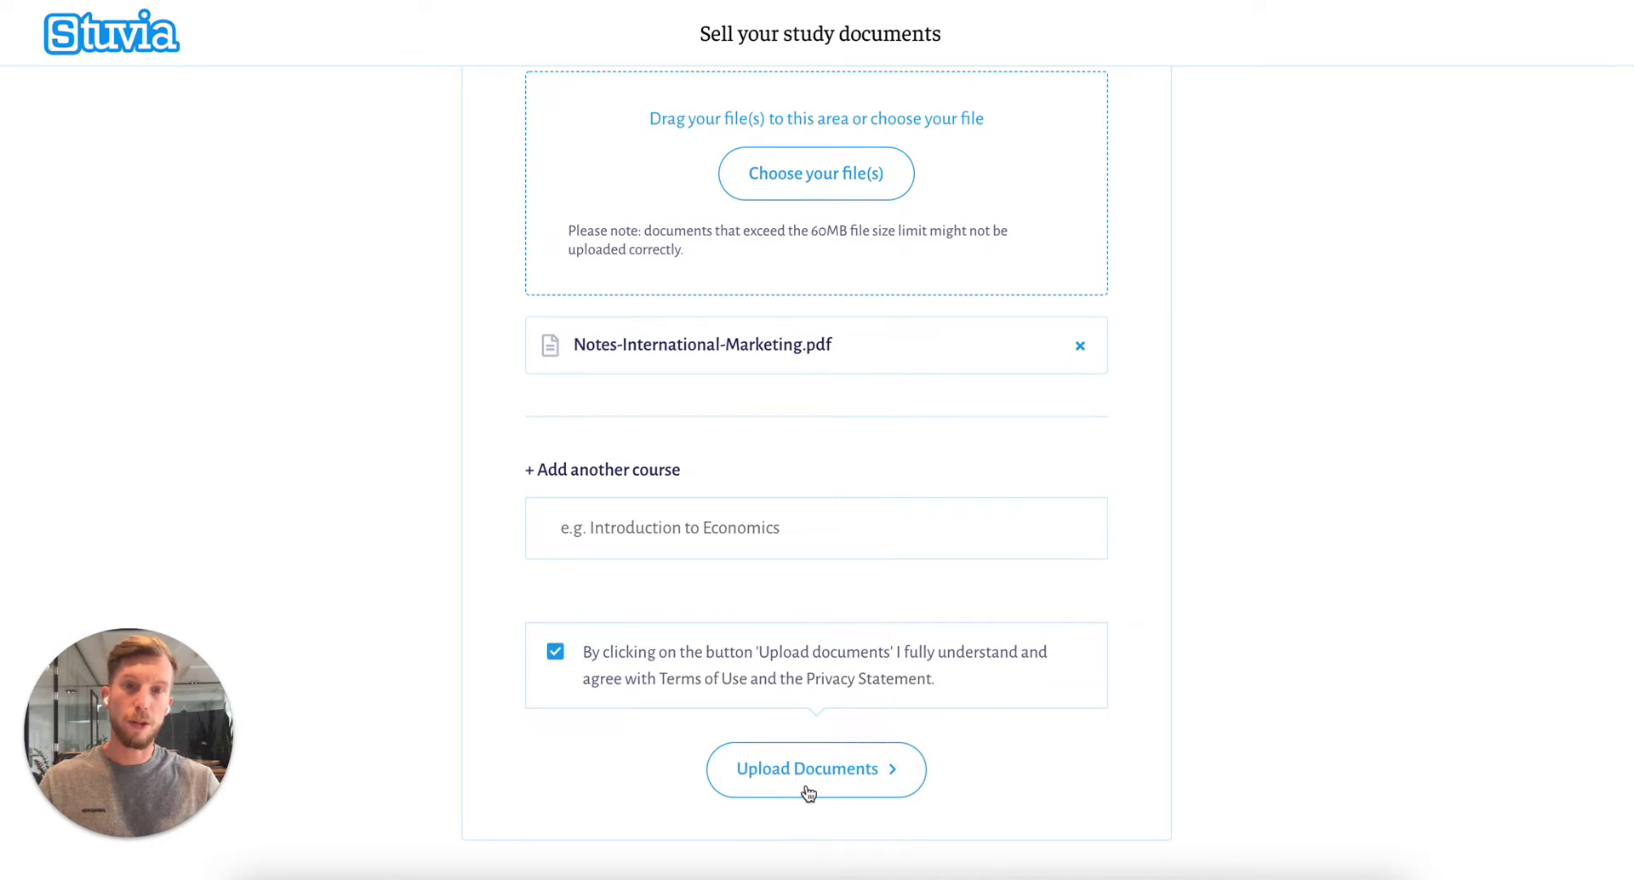
pyautogui.click(803, 787)
# Step: Categorise the document as Class notes covering Class 1 to 5, and enter the professor's name
pyautogui.scroll(-1, 300, 319)
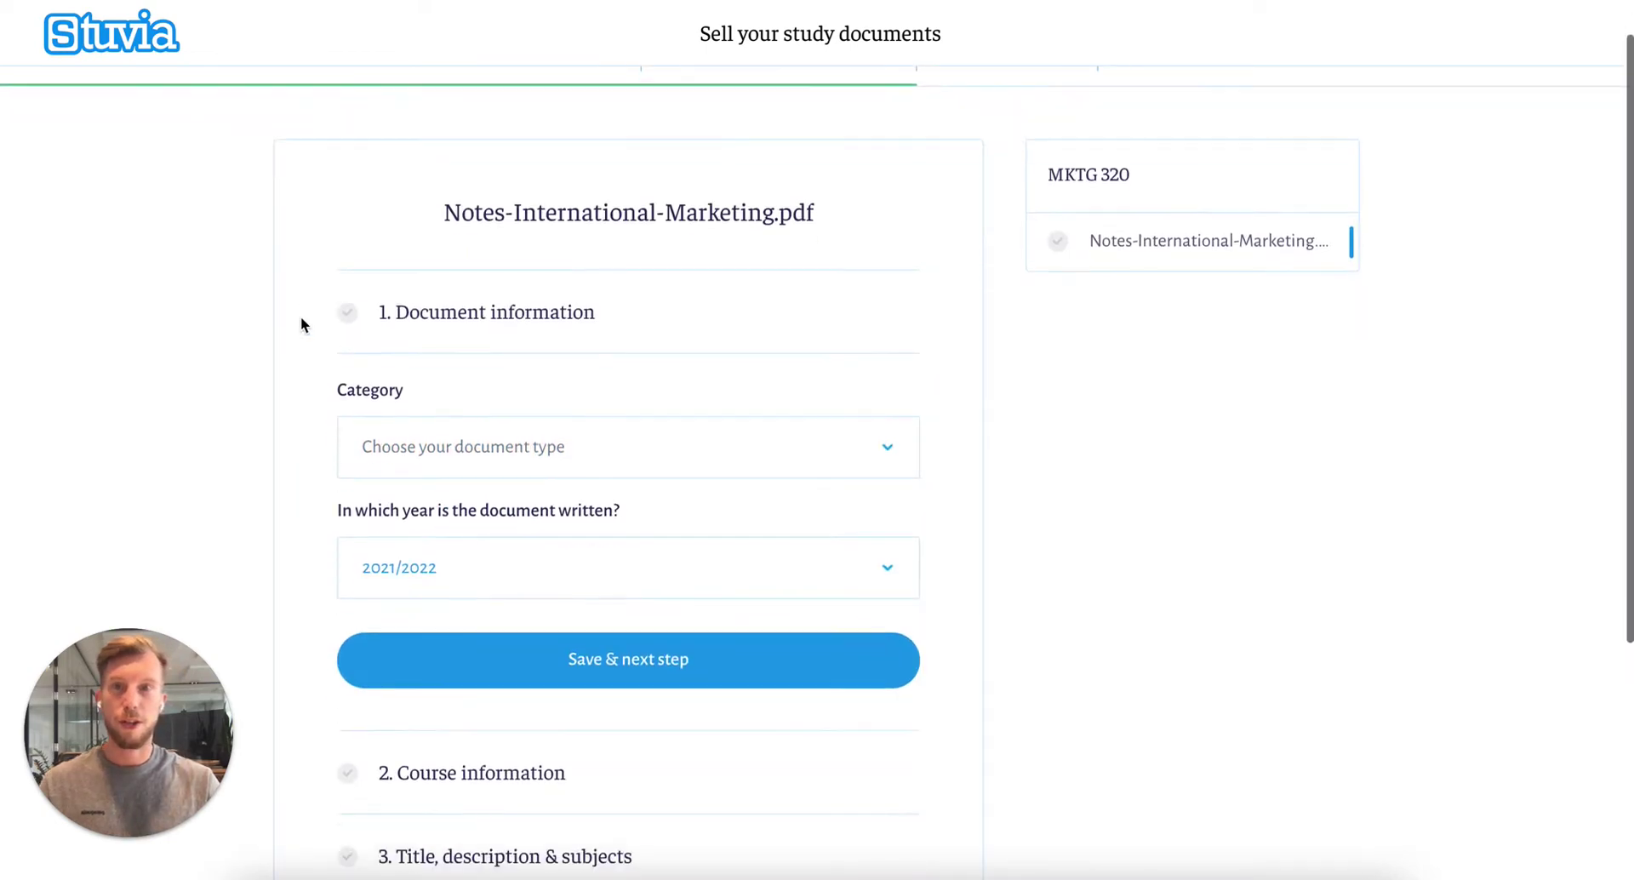
pyautogui.click(423, 435)
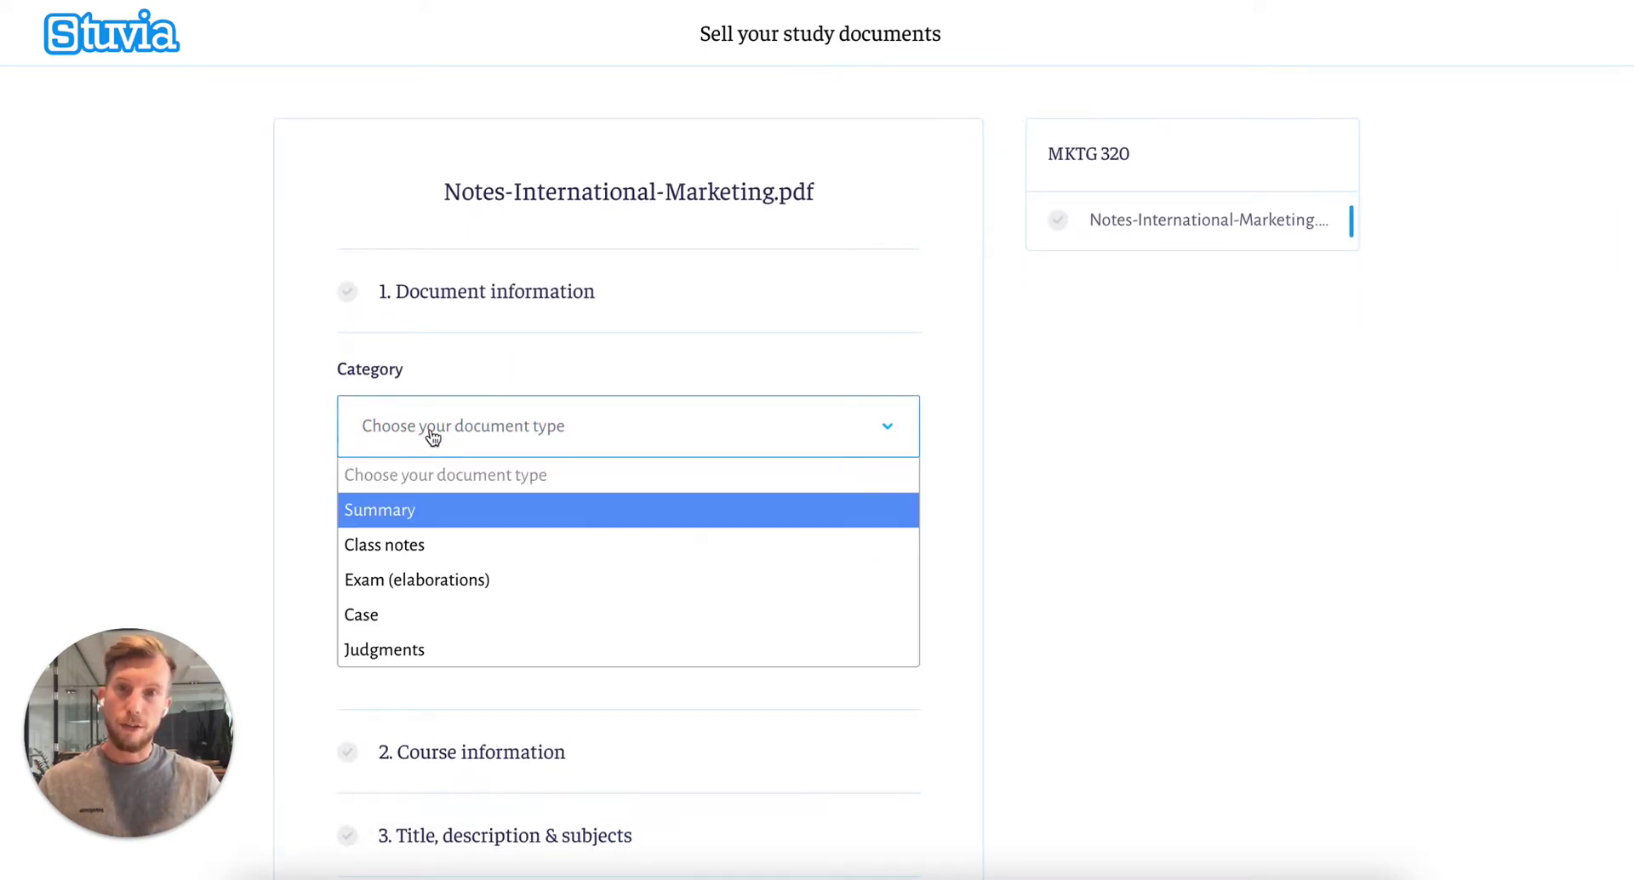
pyautogui.click(432, 538)
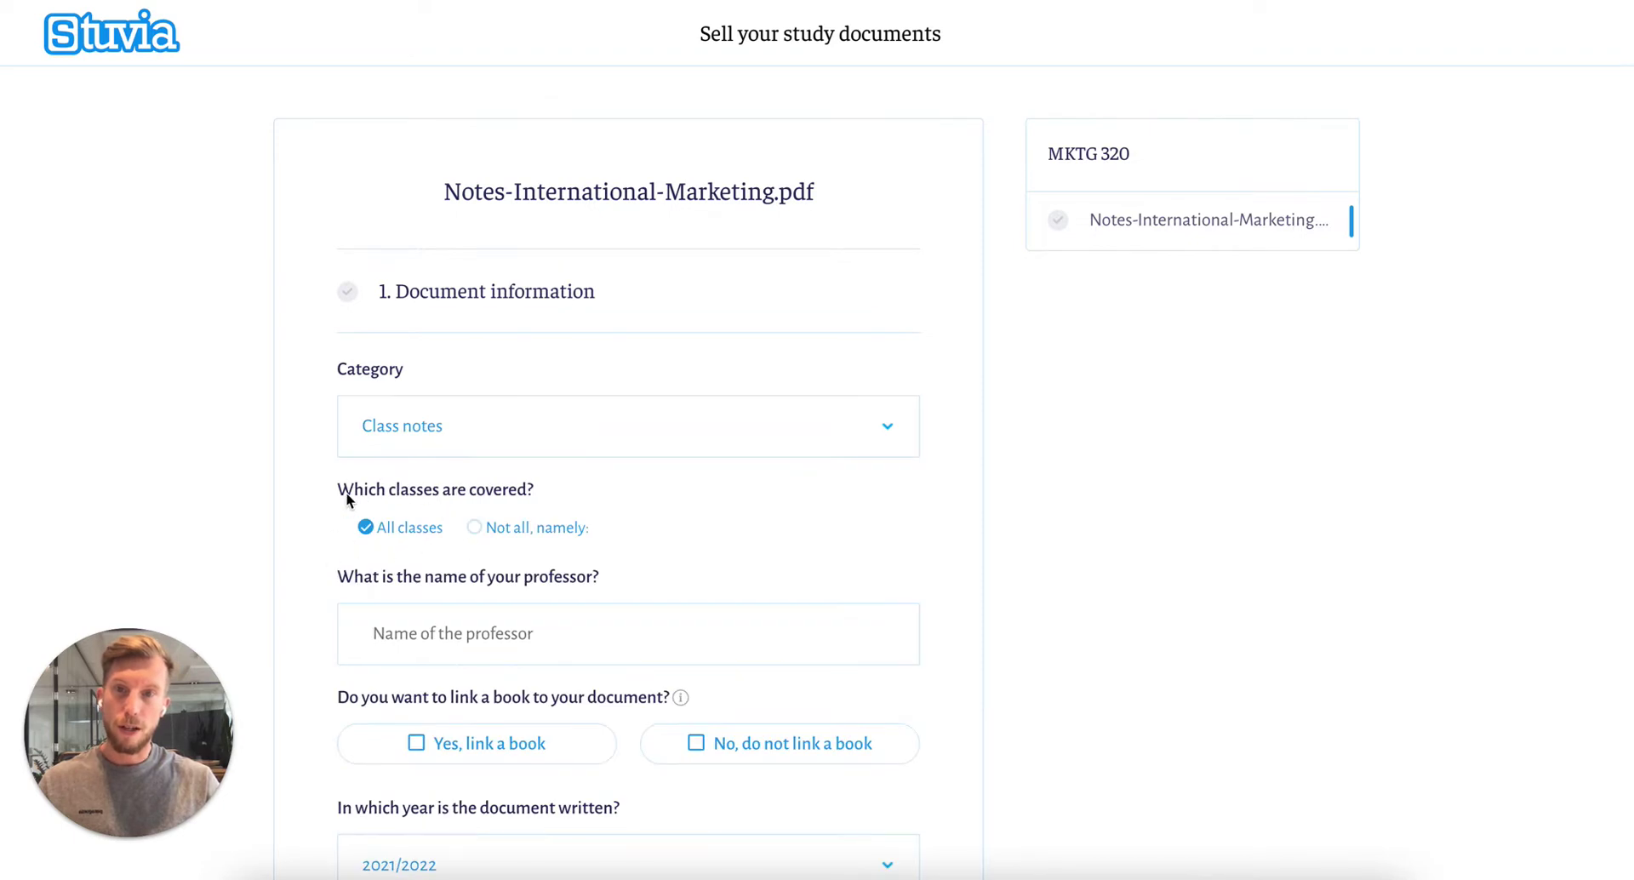
pyautogui.click(473, 527)
pyautogui.click(508, 584)
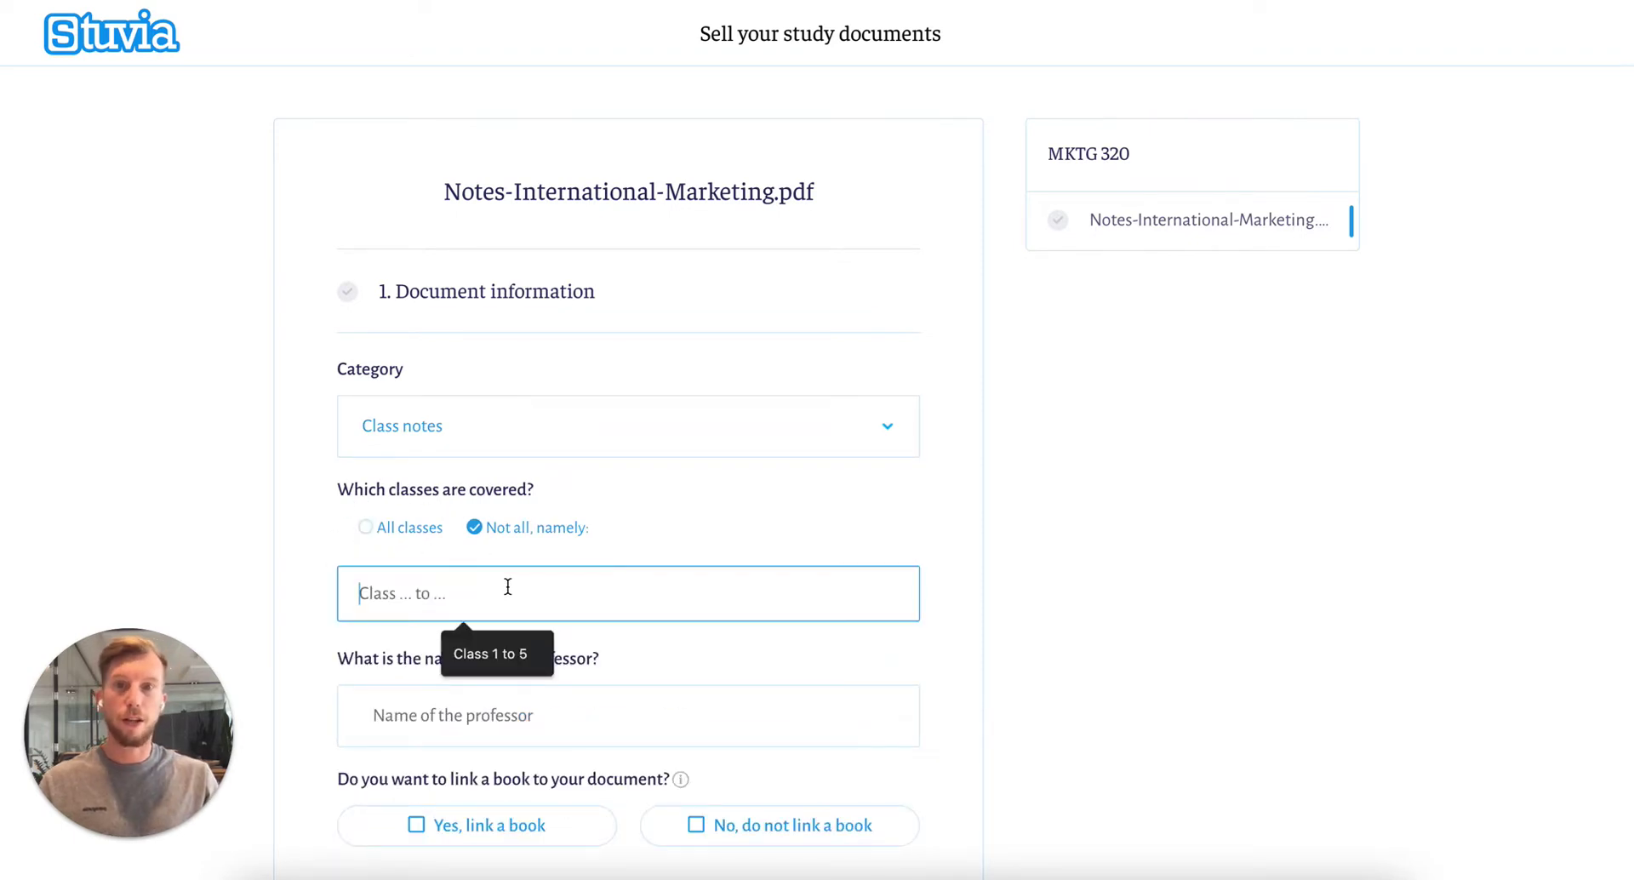
pyautogui.click(488, 655)
pyautogui.click(443, 743)
pyautogui.write('D')
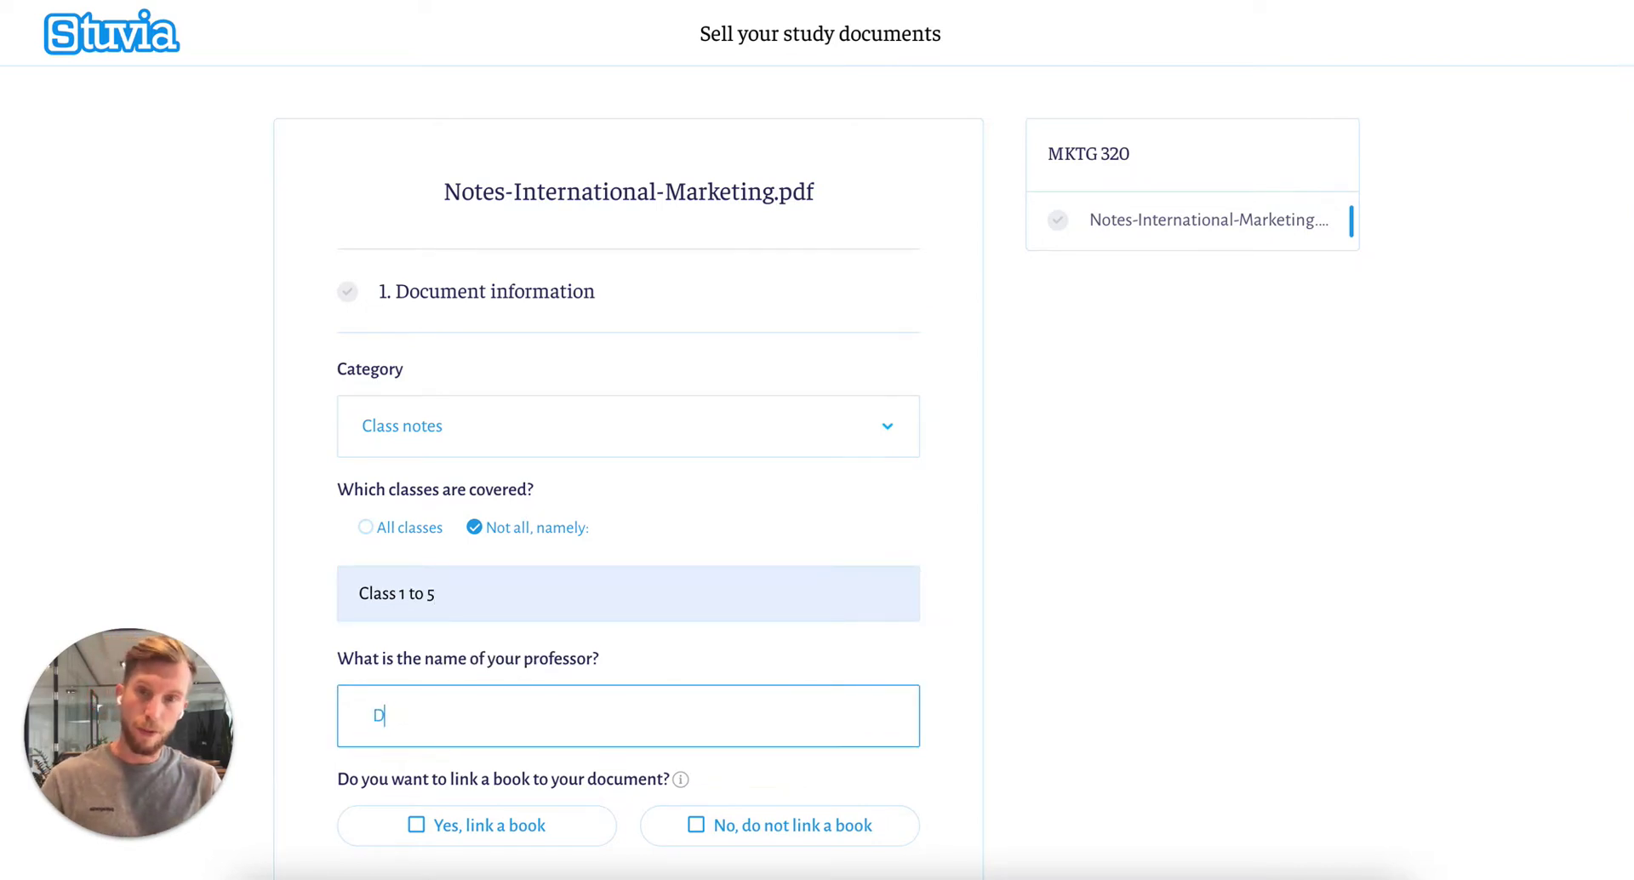
pyautogui.write('r Martins.')
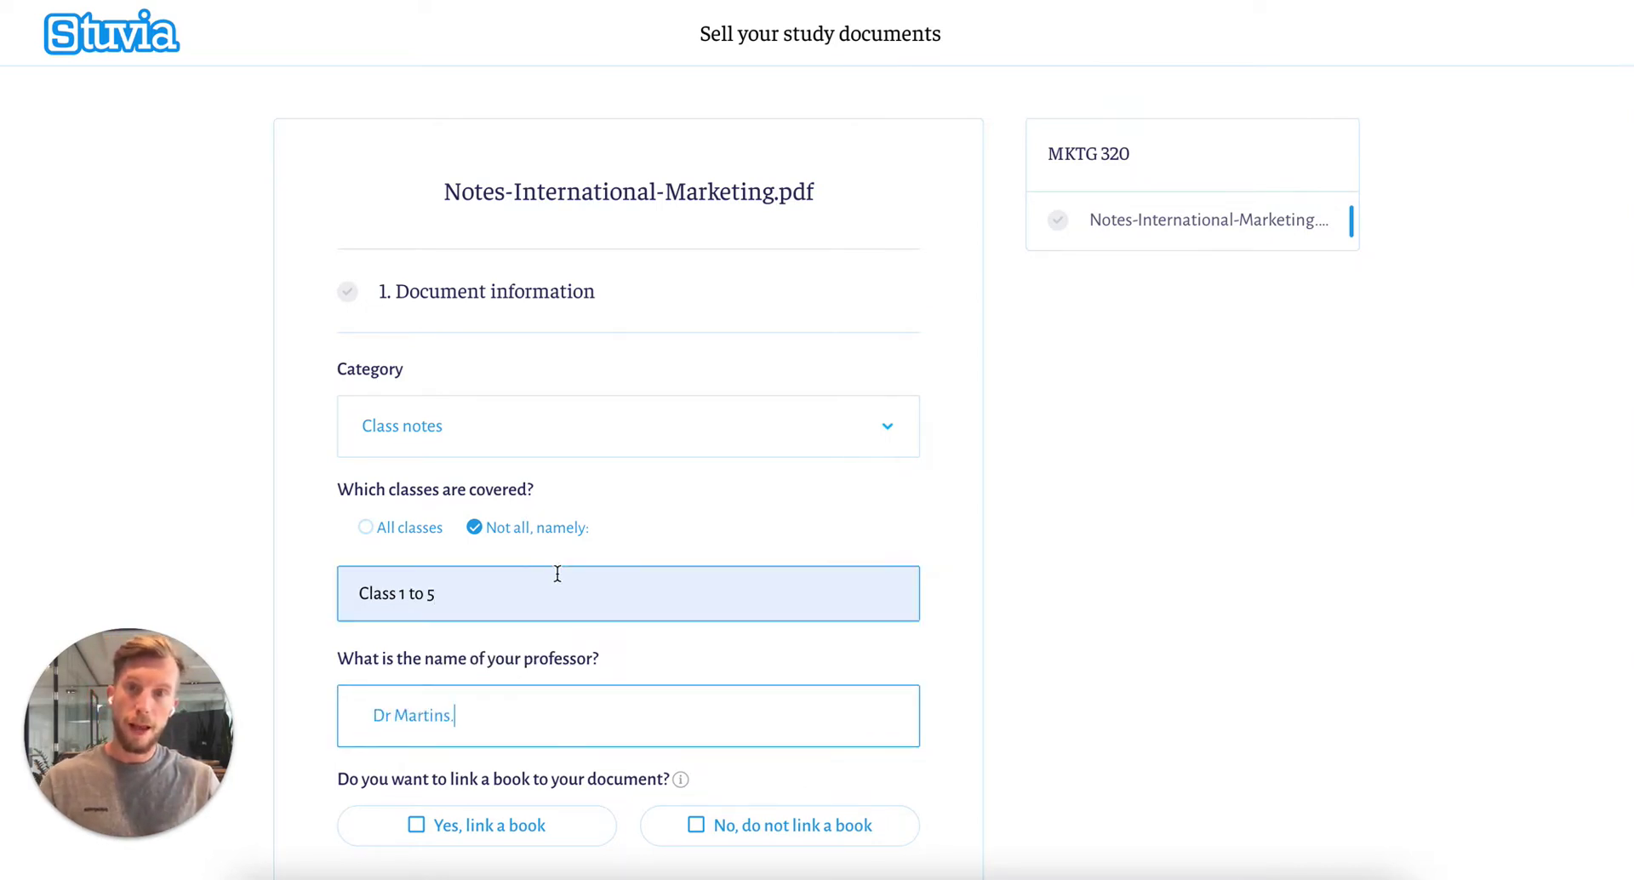
# Step: Link the first 'International marketing' textbook from the search results to the document
pyautogui.scroll(-2, 557, 573)
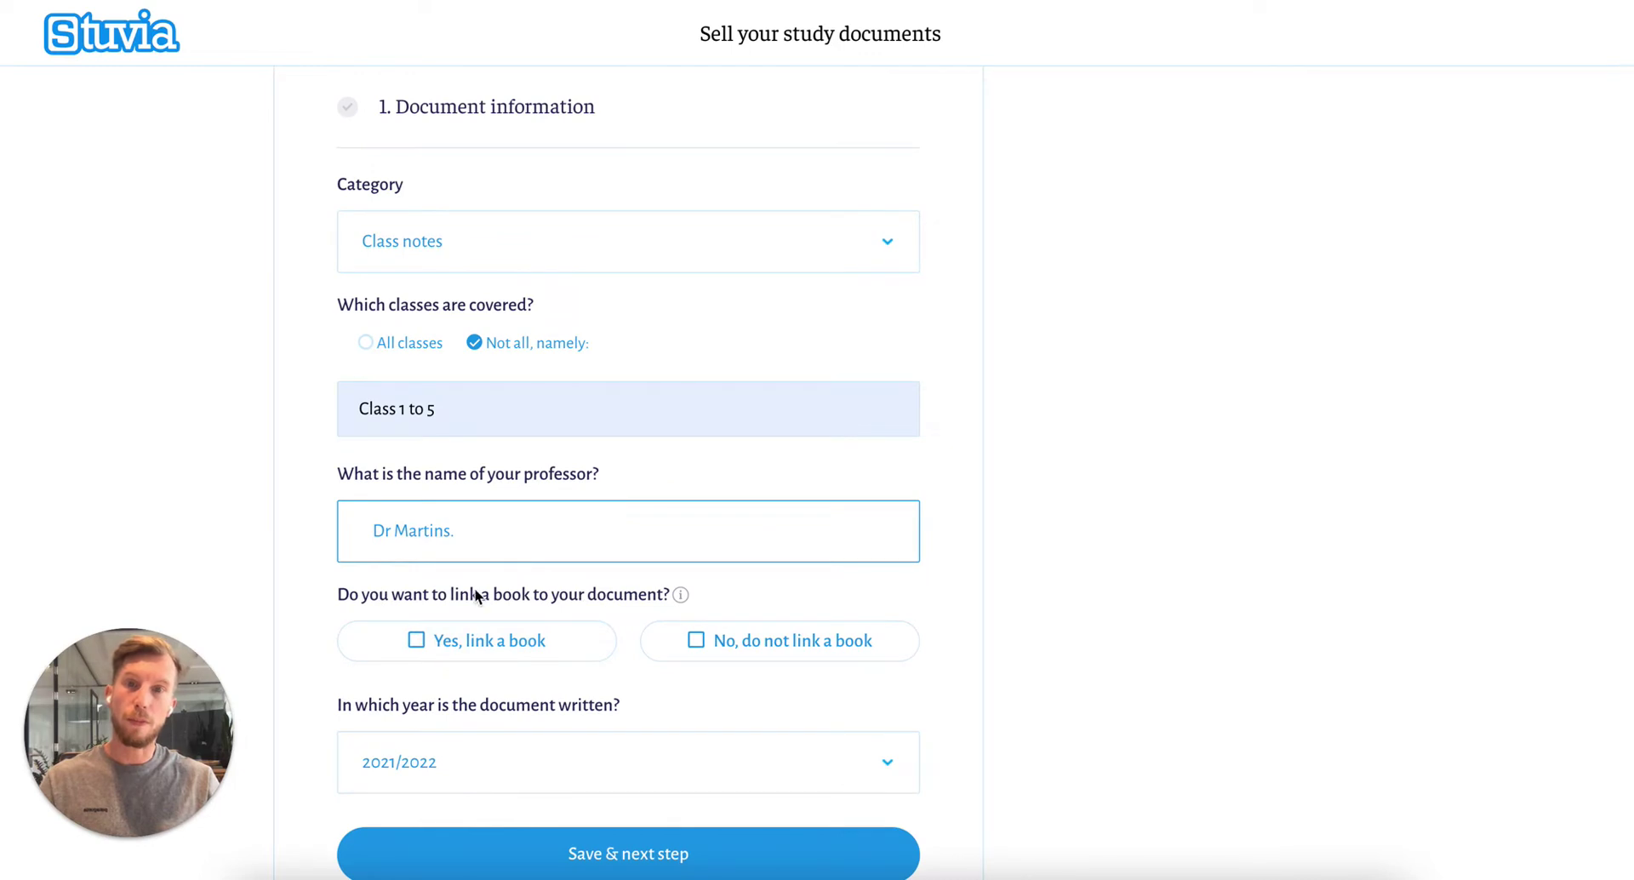
pyautogui.click(492, 651)
pyautogui.write('Int')
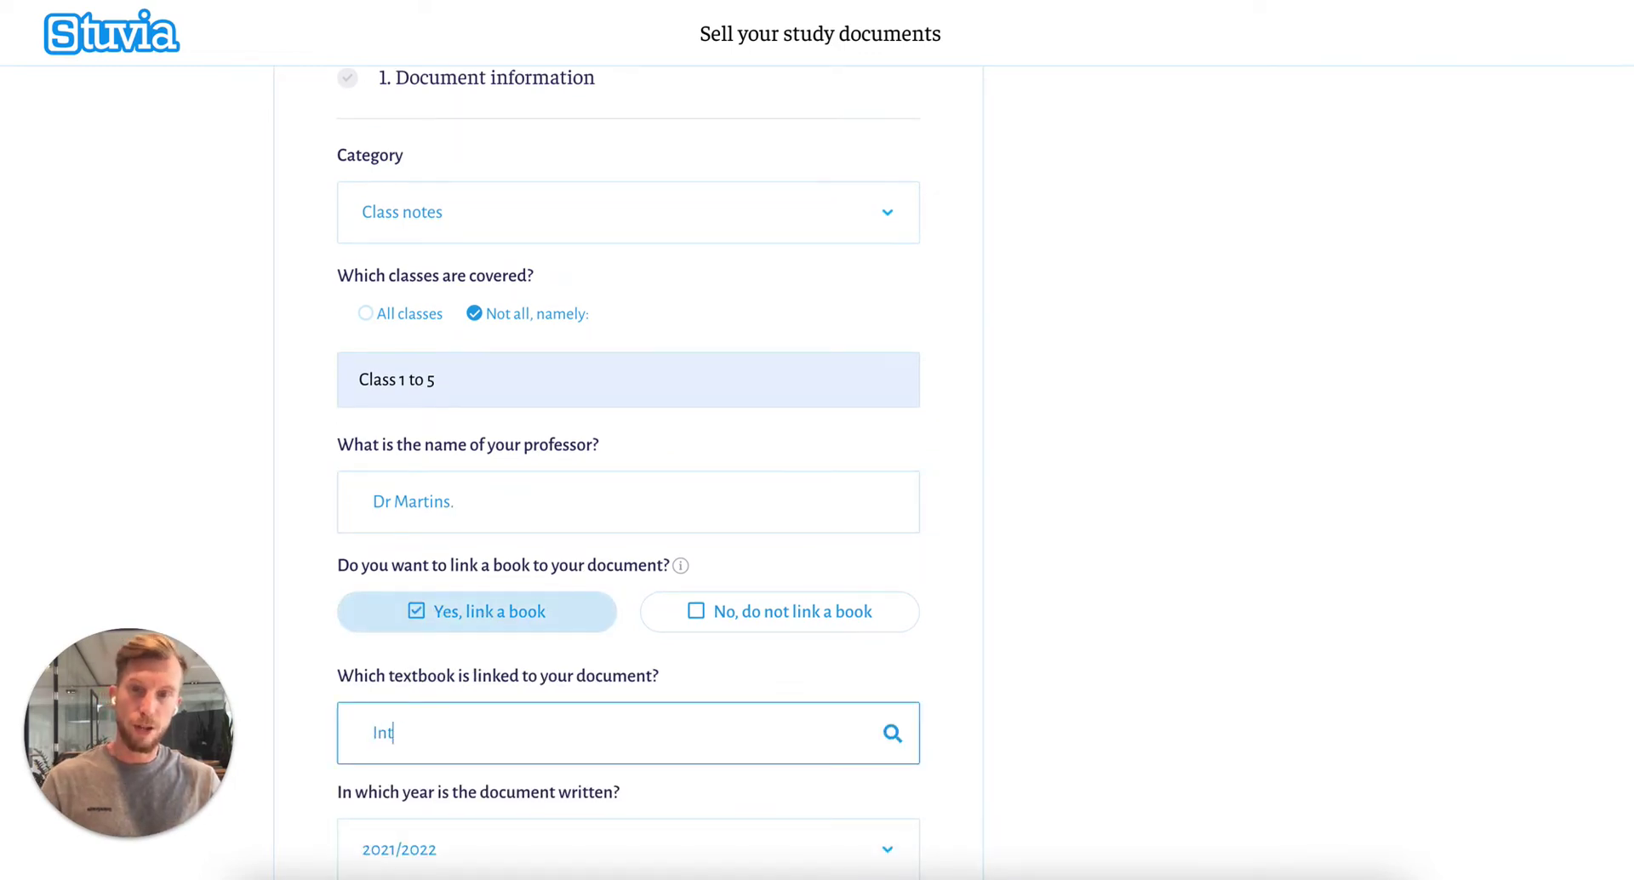
pyautogui.write('ernational marketing')
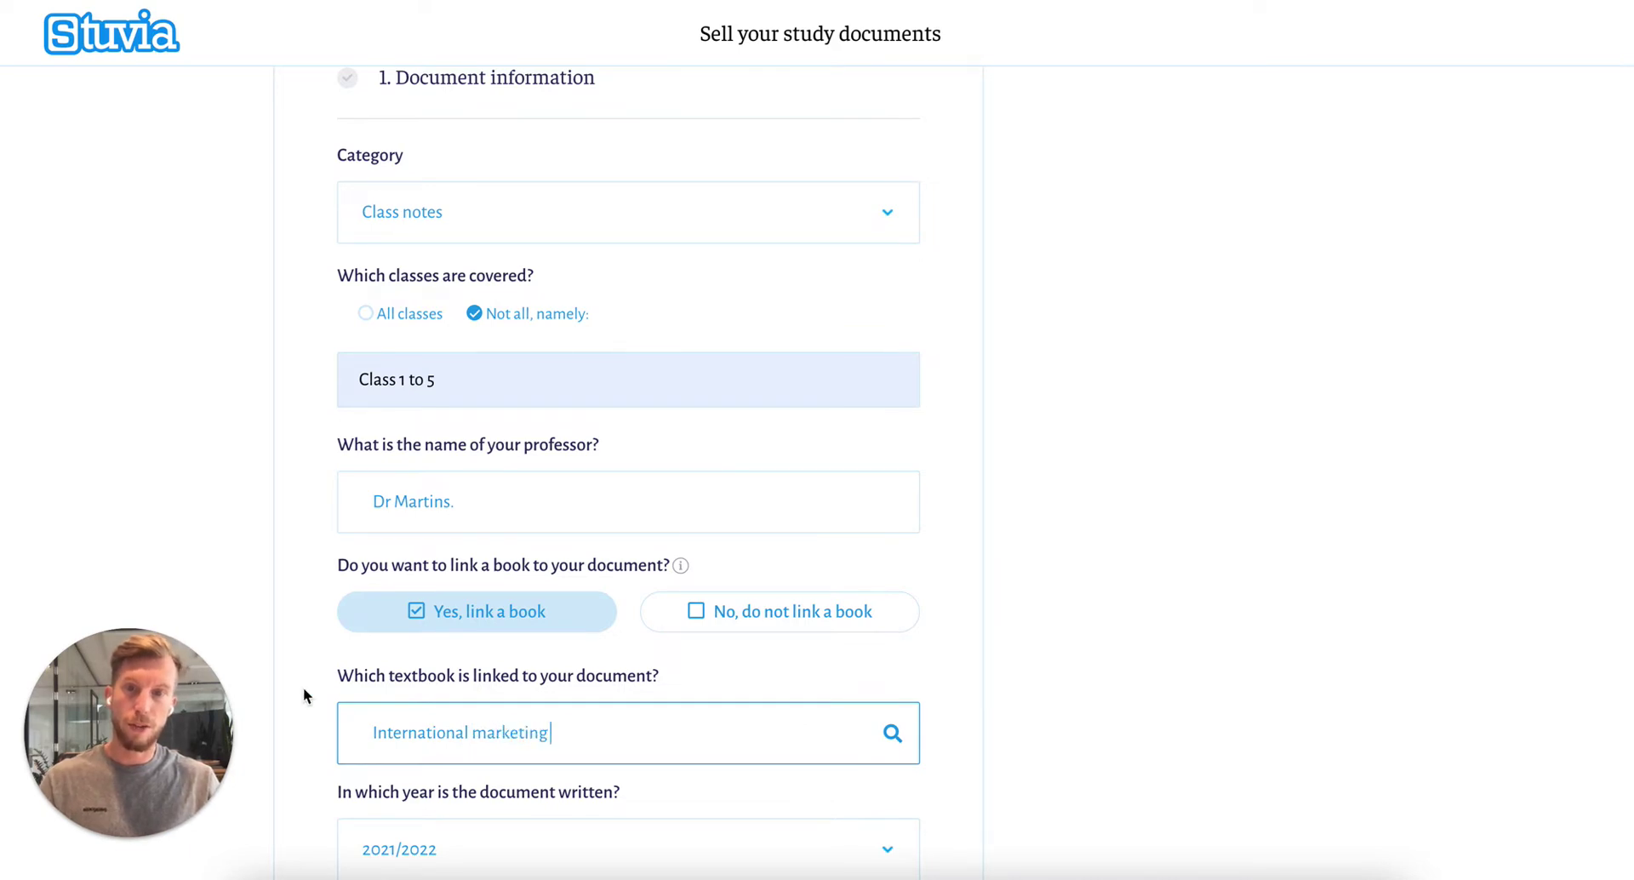
pyautogui.scroll(-3, 303, 695)
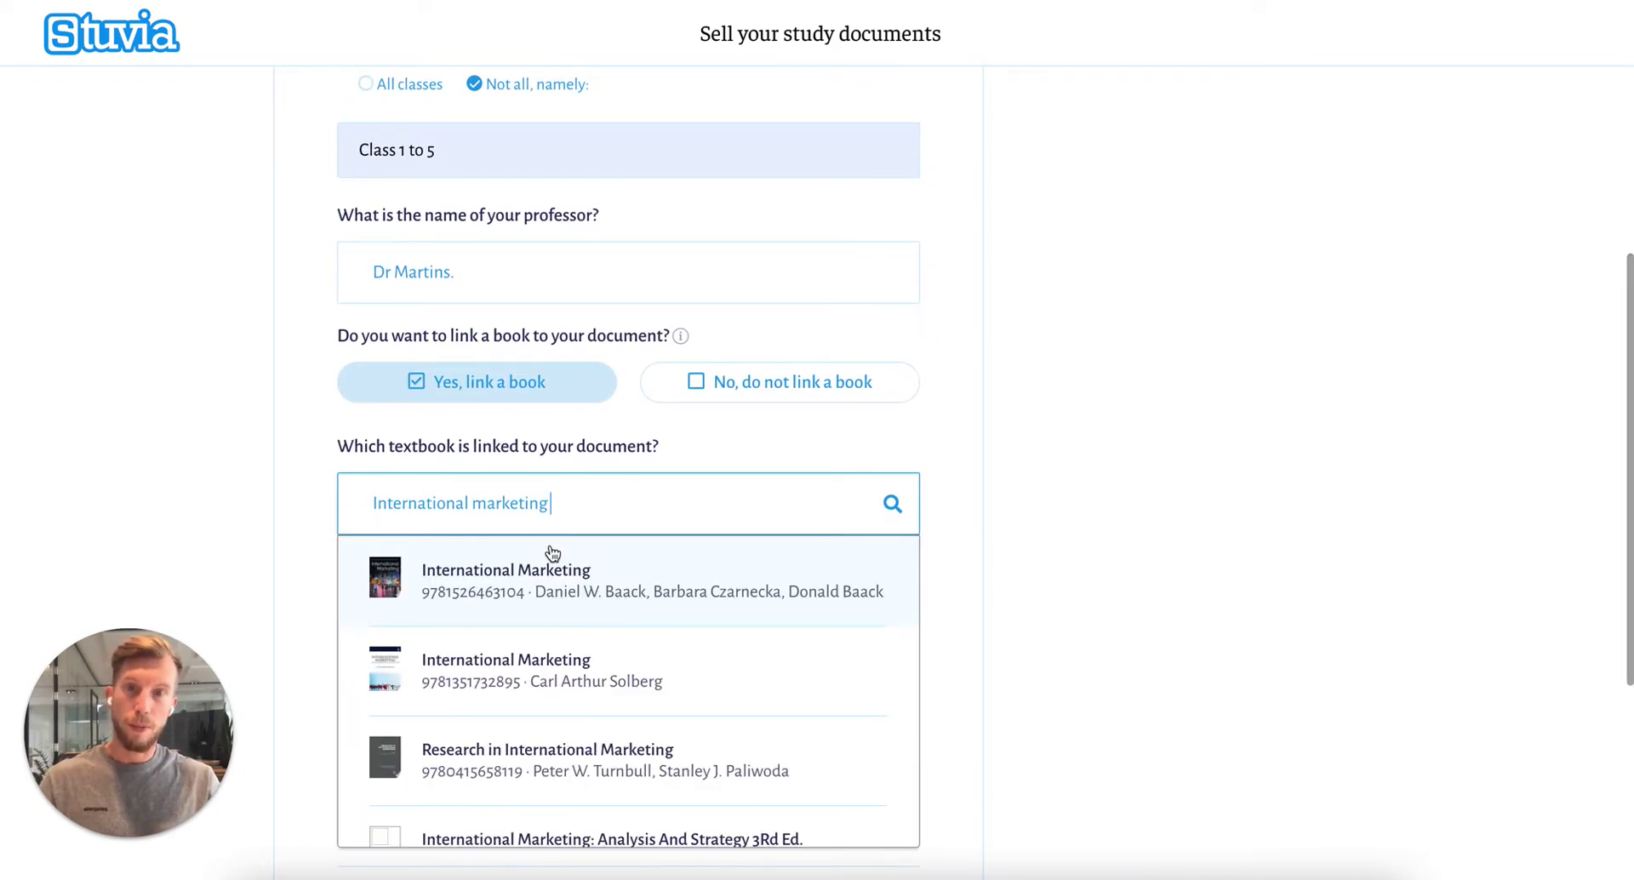
pyautogui.click(515, 583)
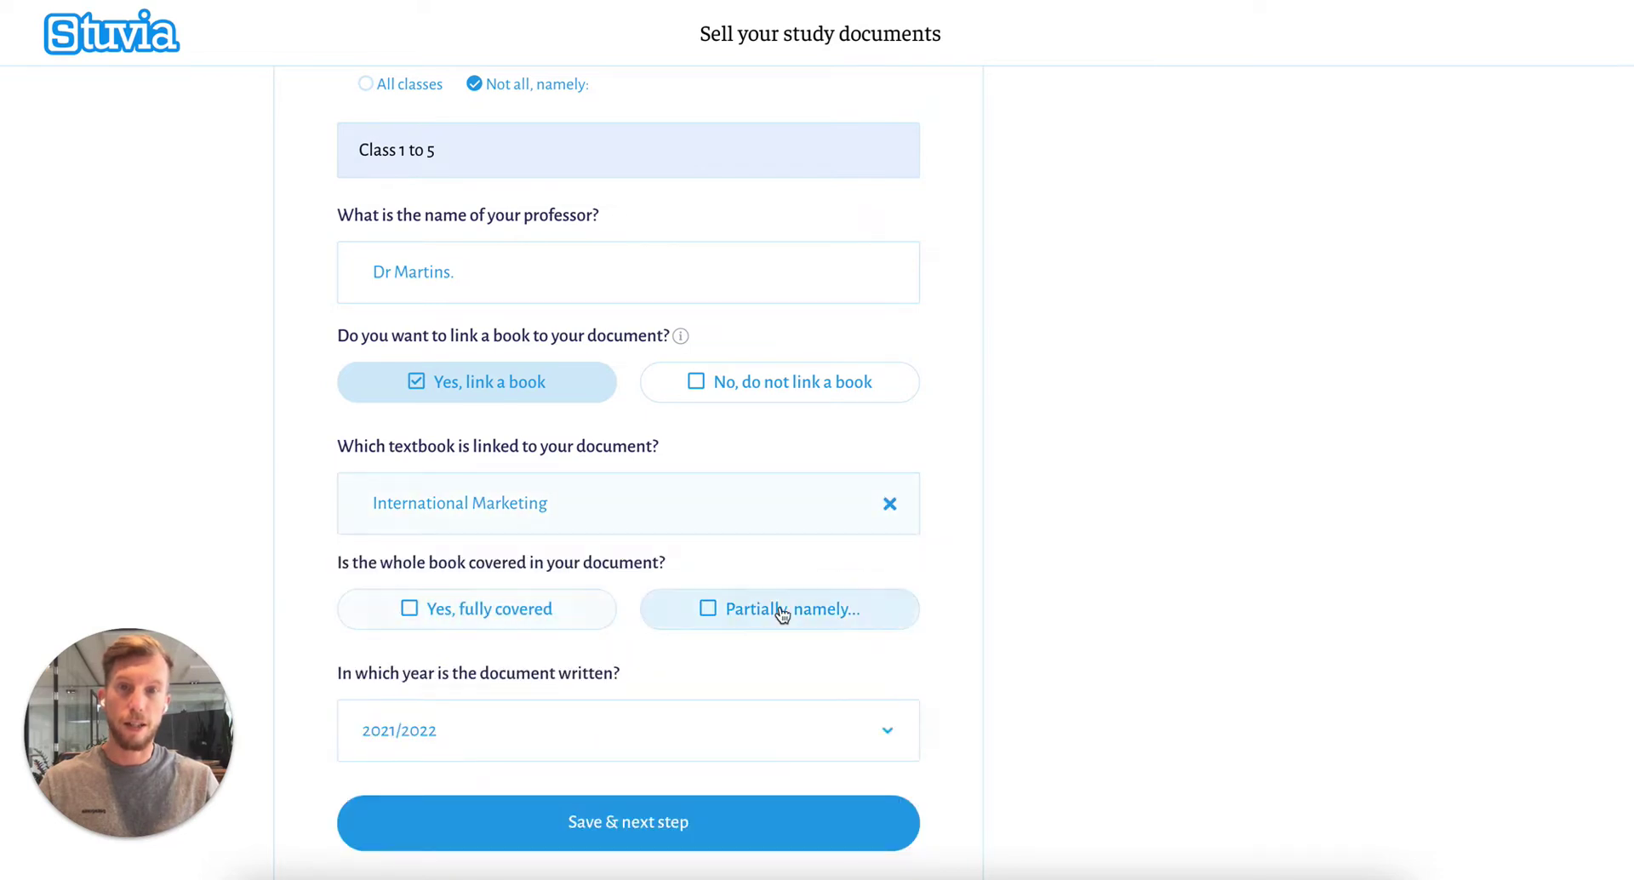
pyautogui.click(779, 610)
# Step: Mark the book as partially covered, 'Chapter 1 to 8', and save the document information
pyautogui.click(462, 715)
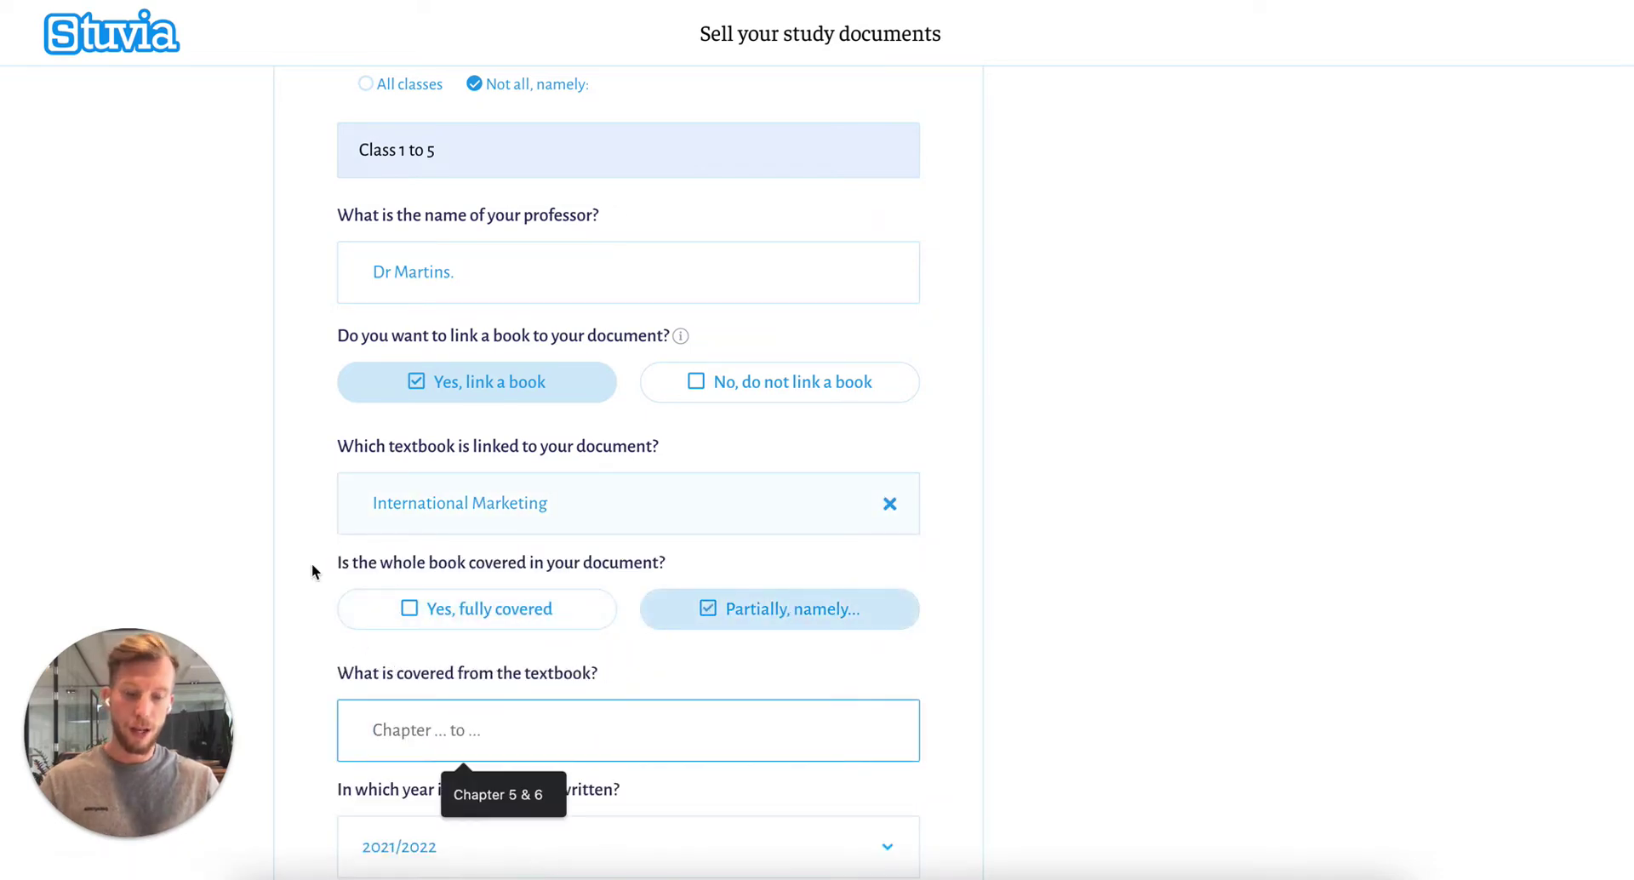
pyautogui.write('Chapter 1 o')
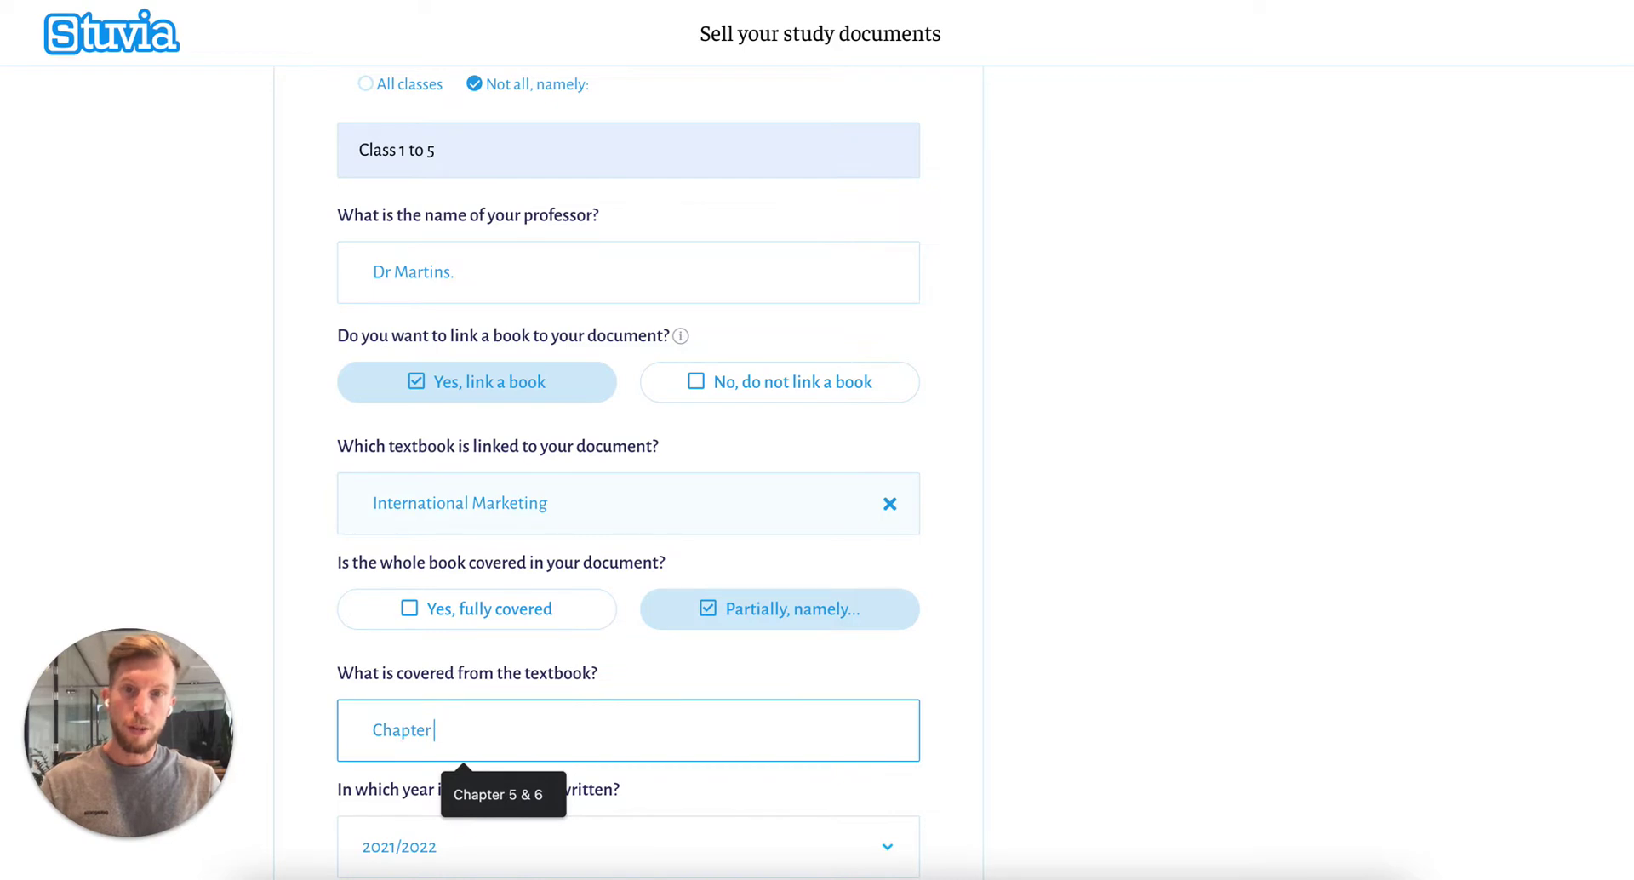
pyautogui.press('BackSpace')
pyautogui.write('to 8')
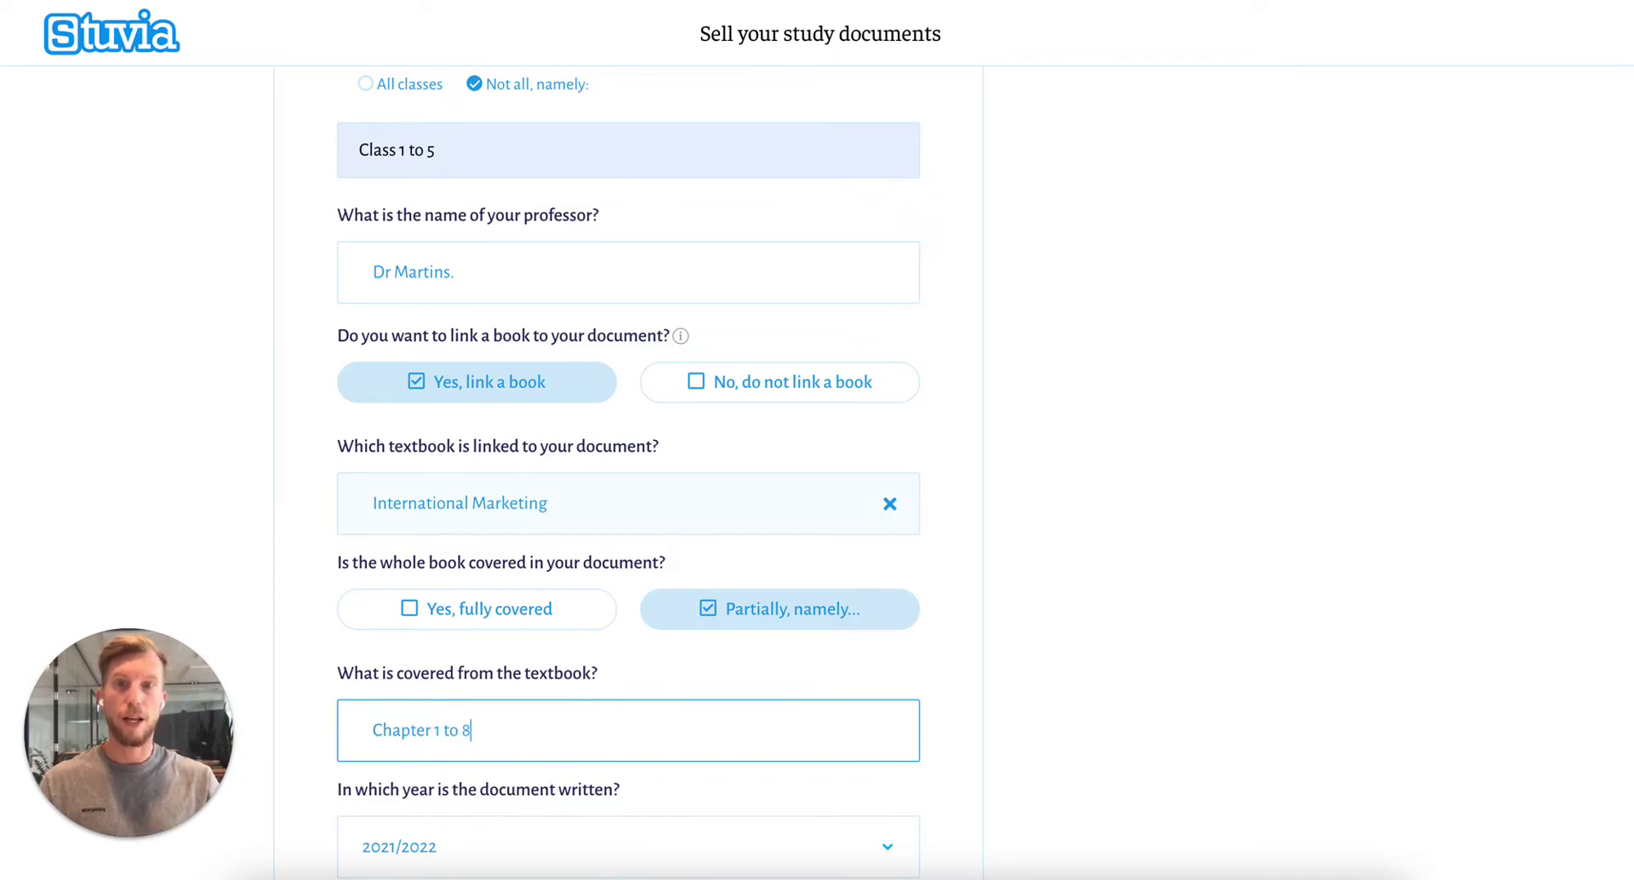
pyautogui.scroll(-3, 402, 467)
pyautogui.click(632, 677)
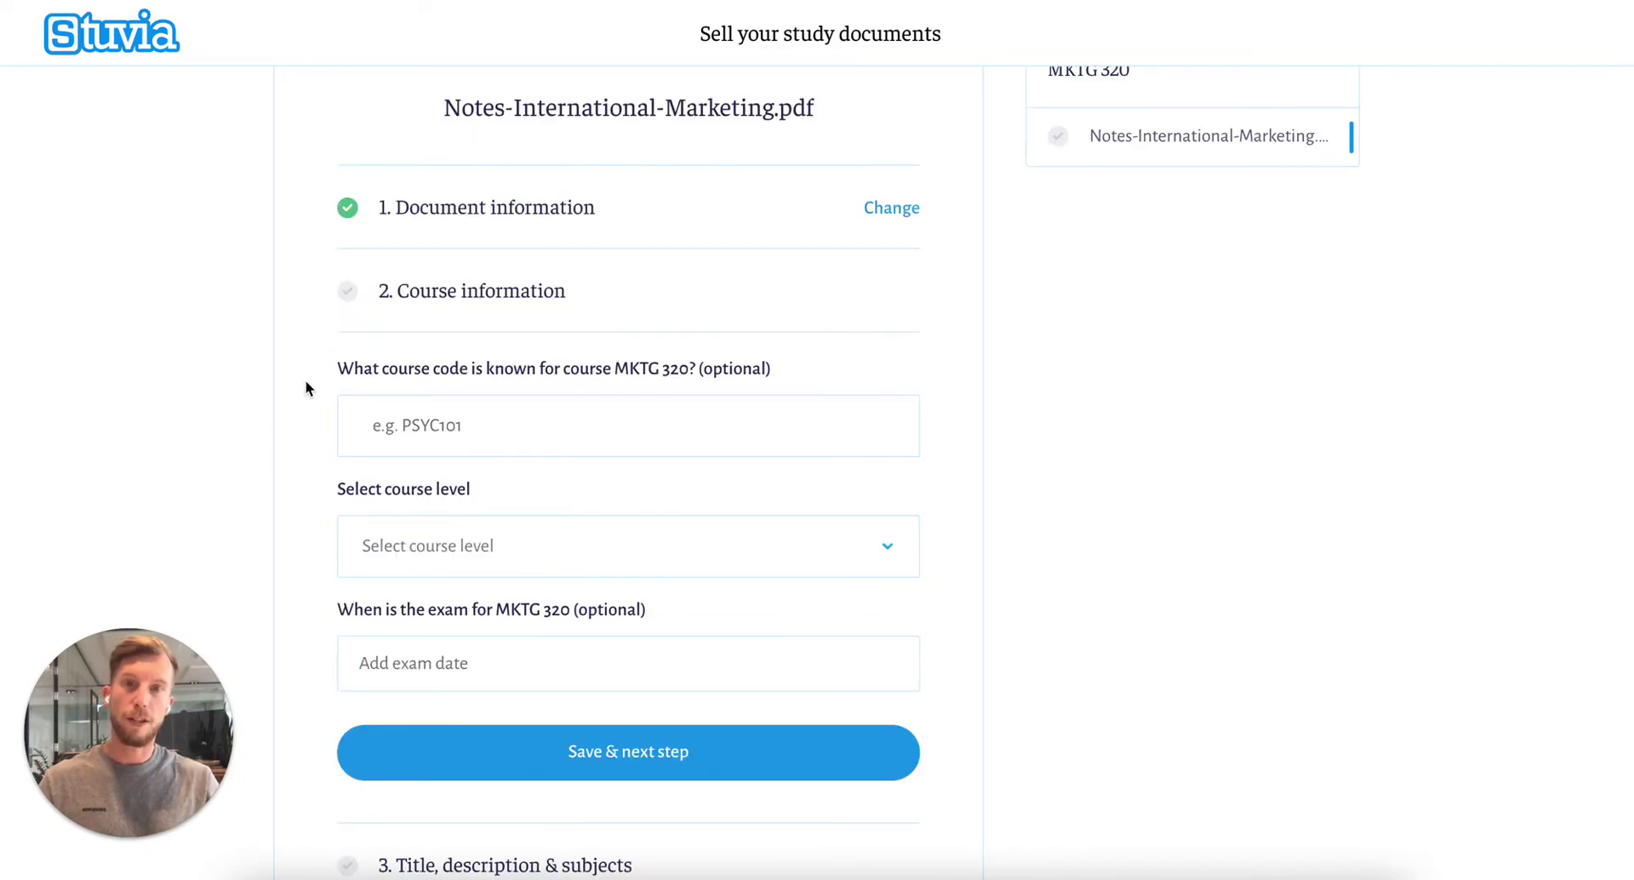
# Step: Set the course level to Junior year
pyautogui.moveTo(374, 213); pyautogui.dragTo(615, 211)
pyautogui.click(1095, 319)
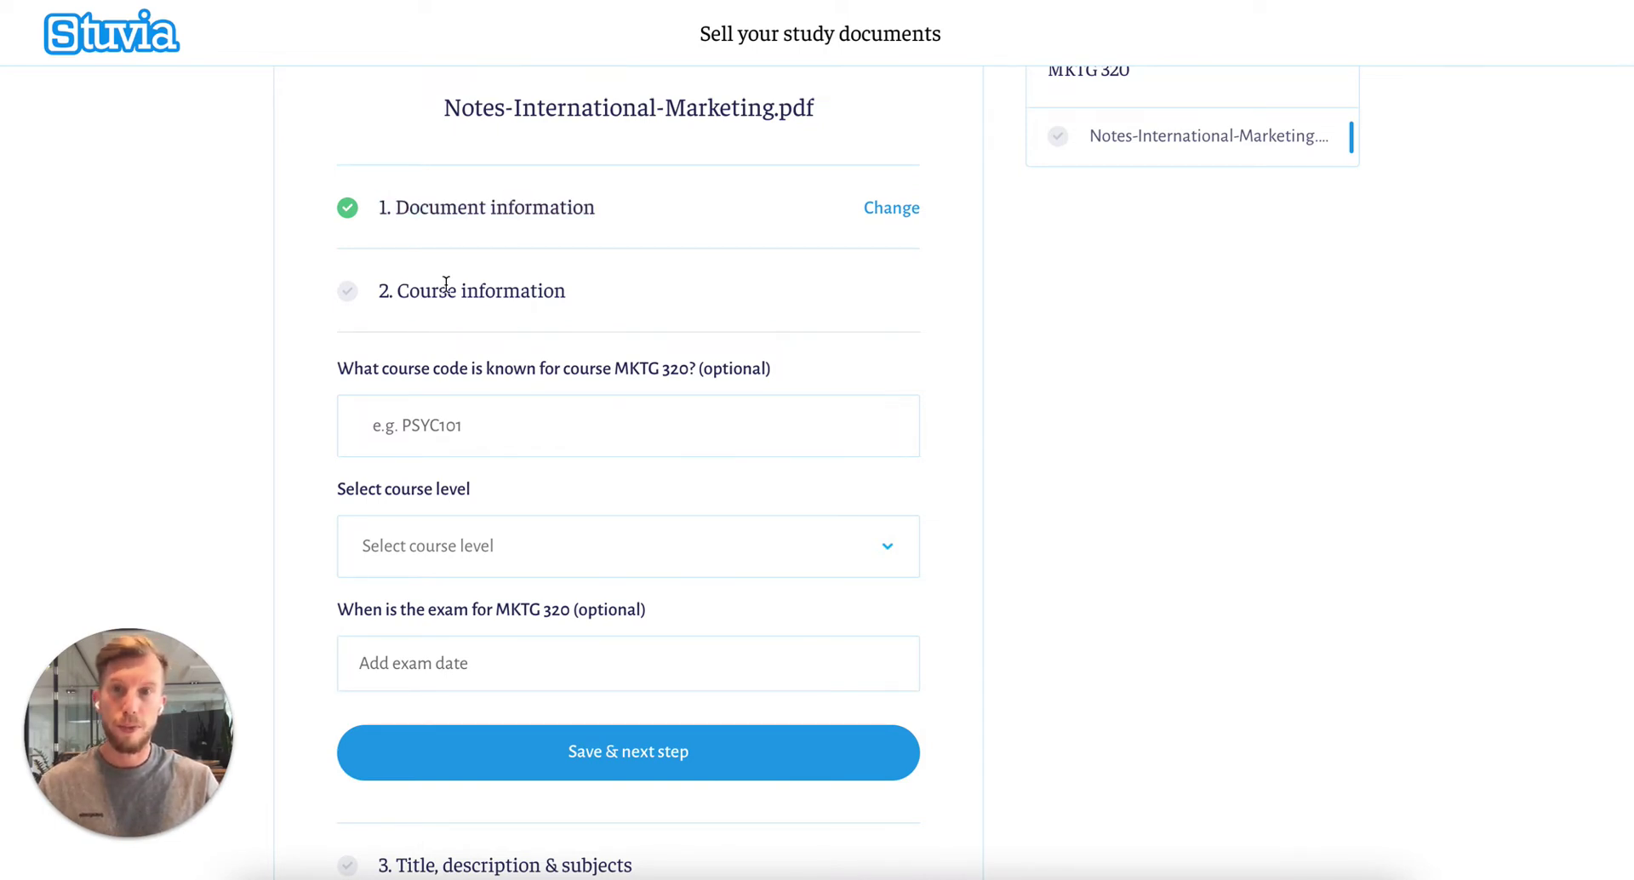
pyautogui.click(379, 419)
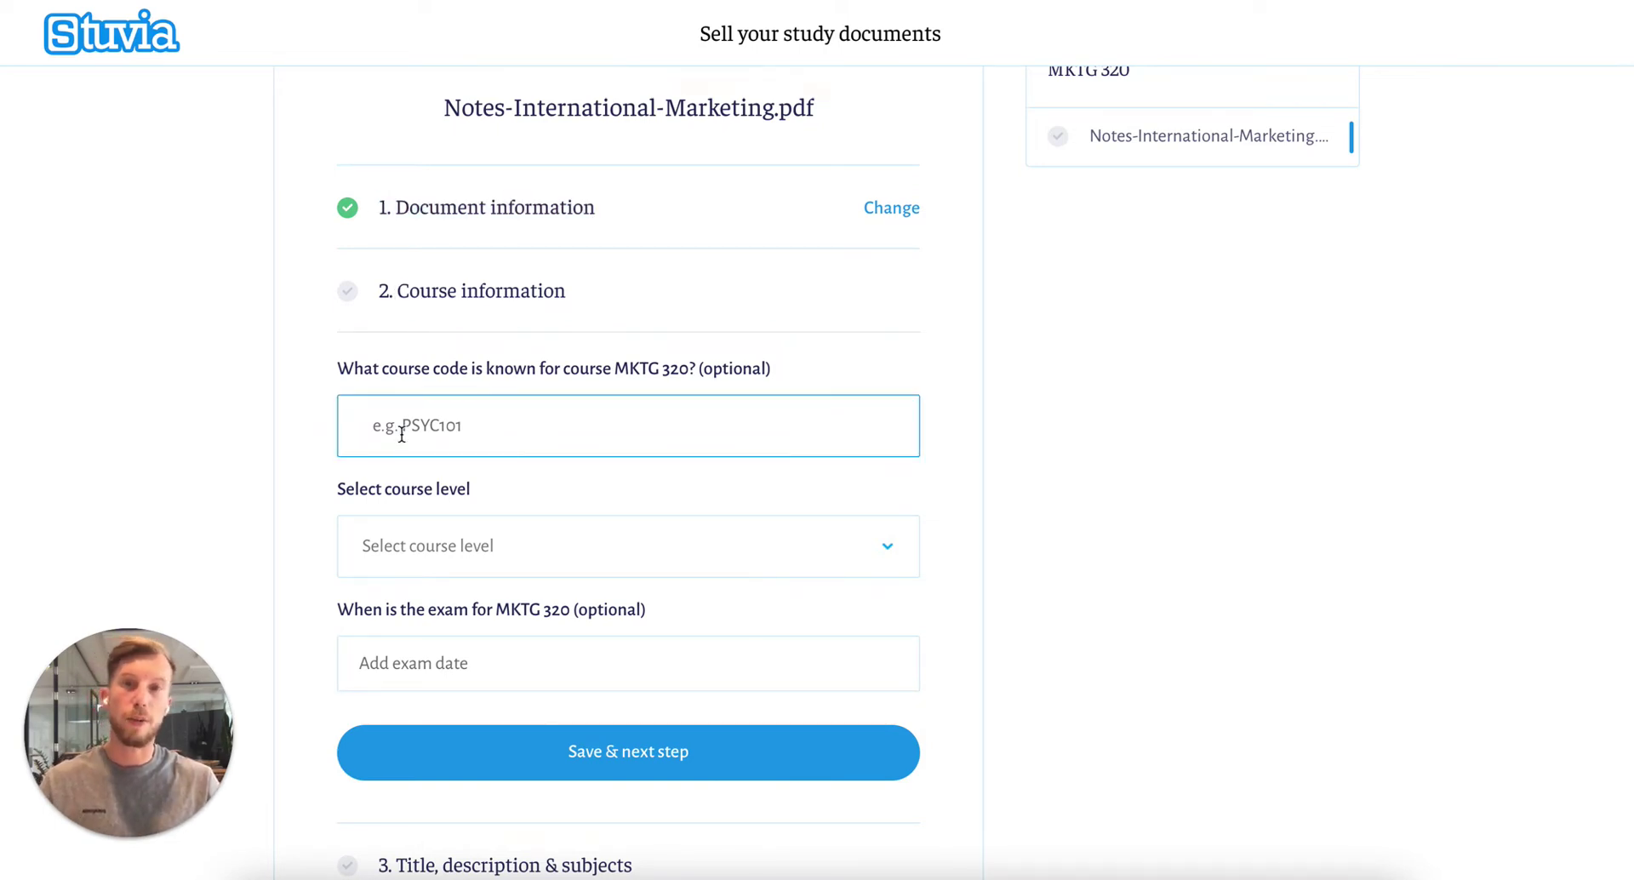
pyautogui.click(434, 546)
pyautogui.click(411, 706)
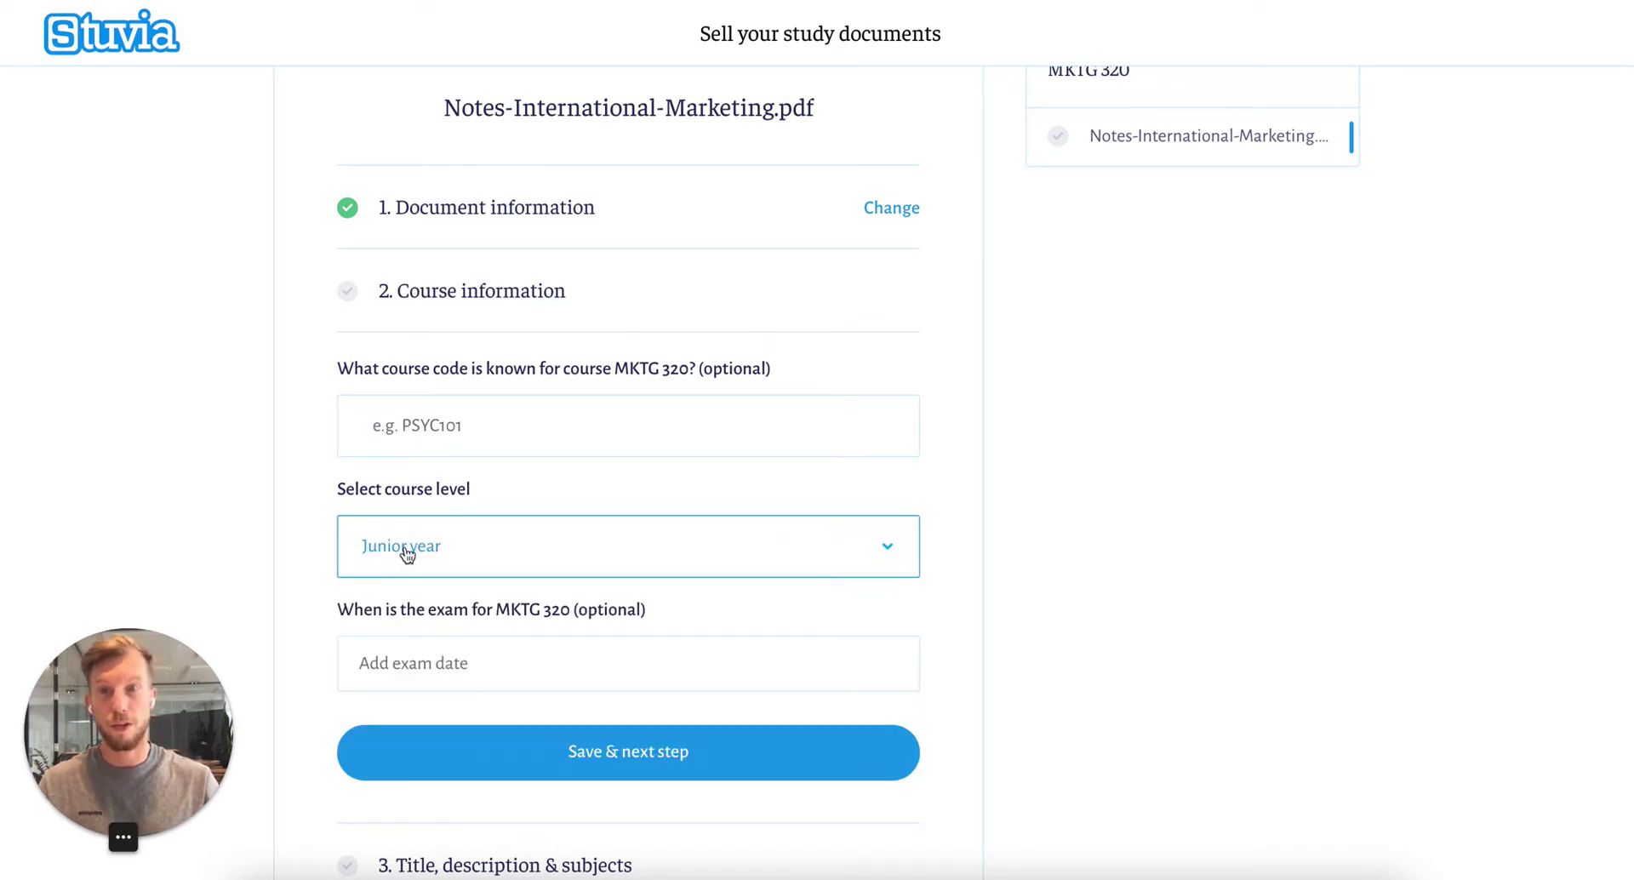
# Step: Set the exam date to 11 August 2022 and save the course information
pyautogui.scroll(-1, 908, 576)
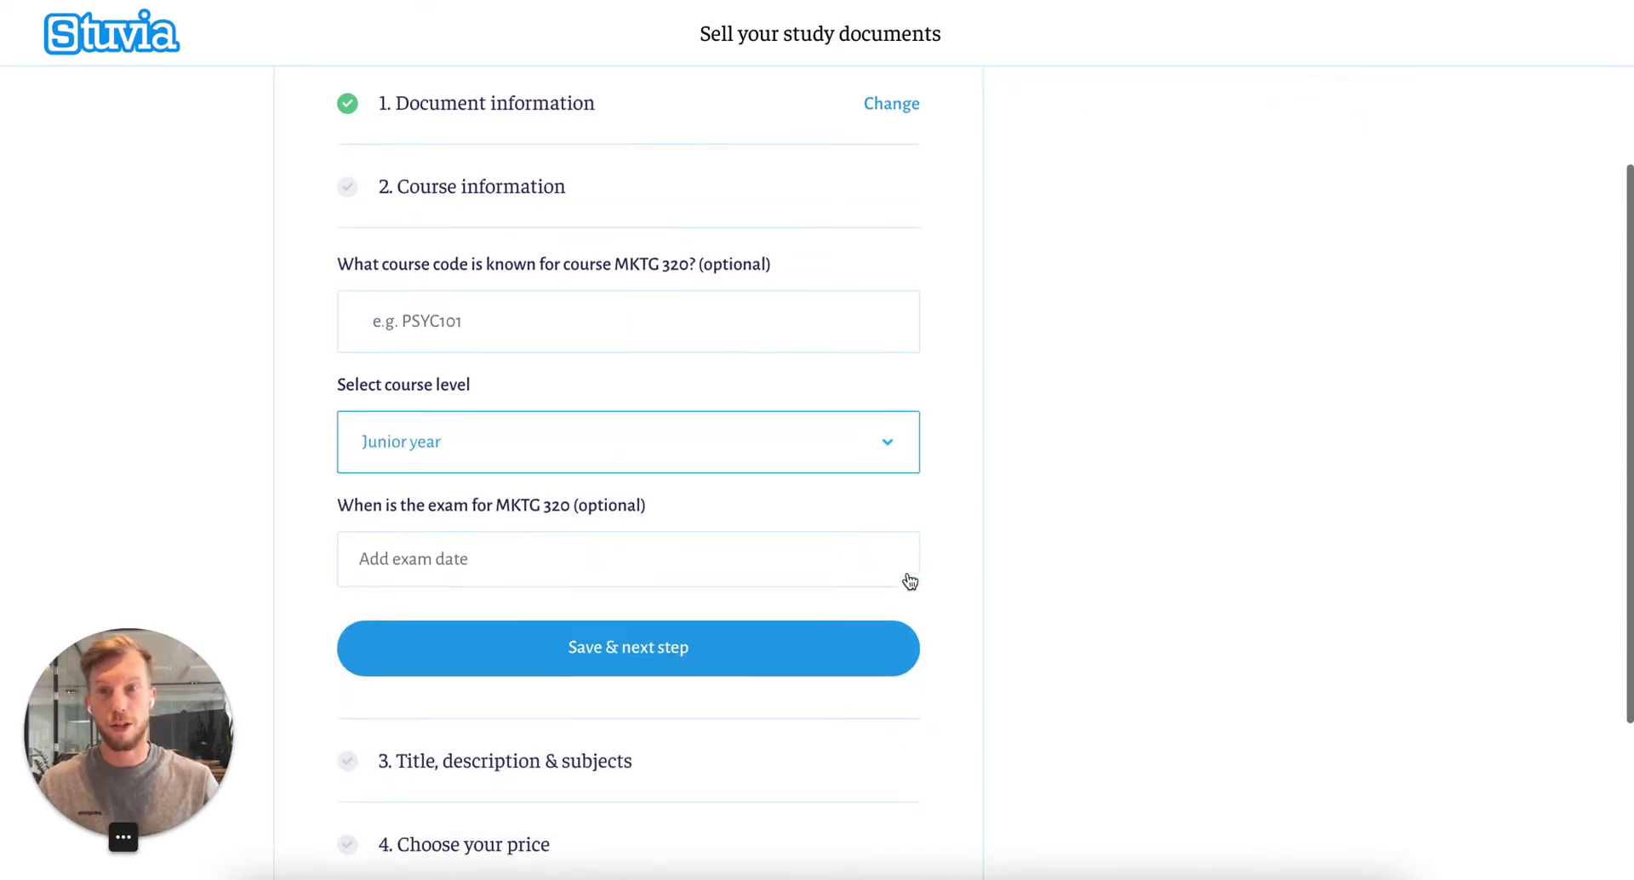
pyautogui.click(552, 565)
pyautogui.click(662, 240)
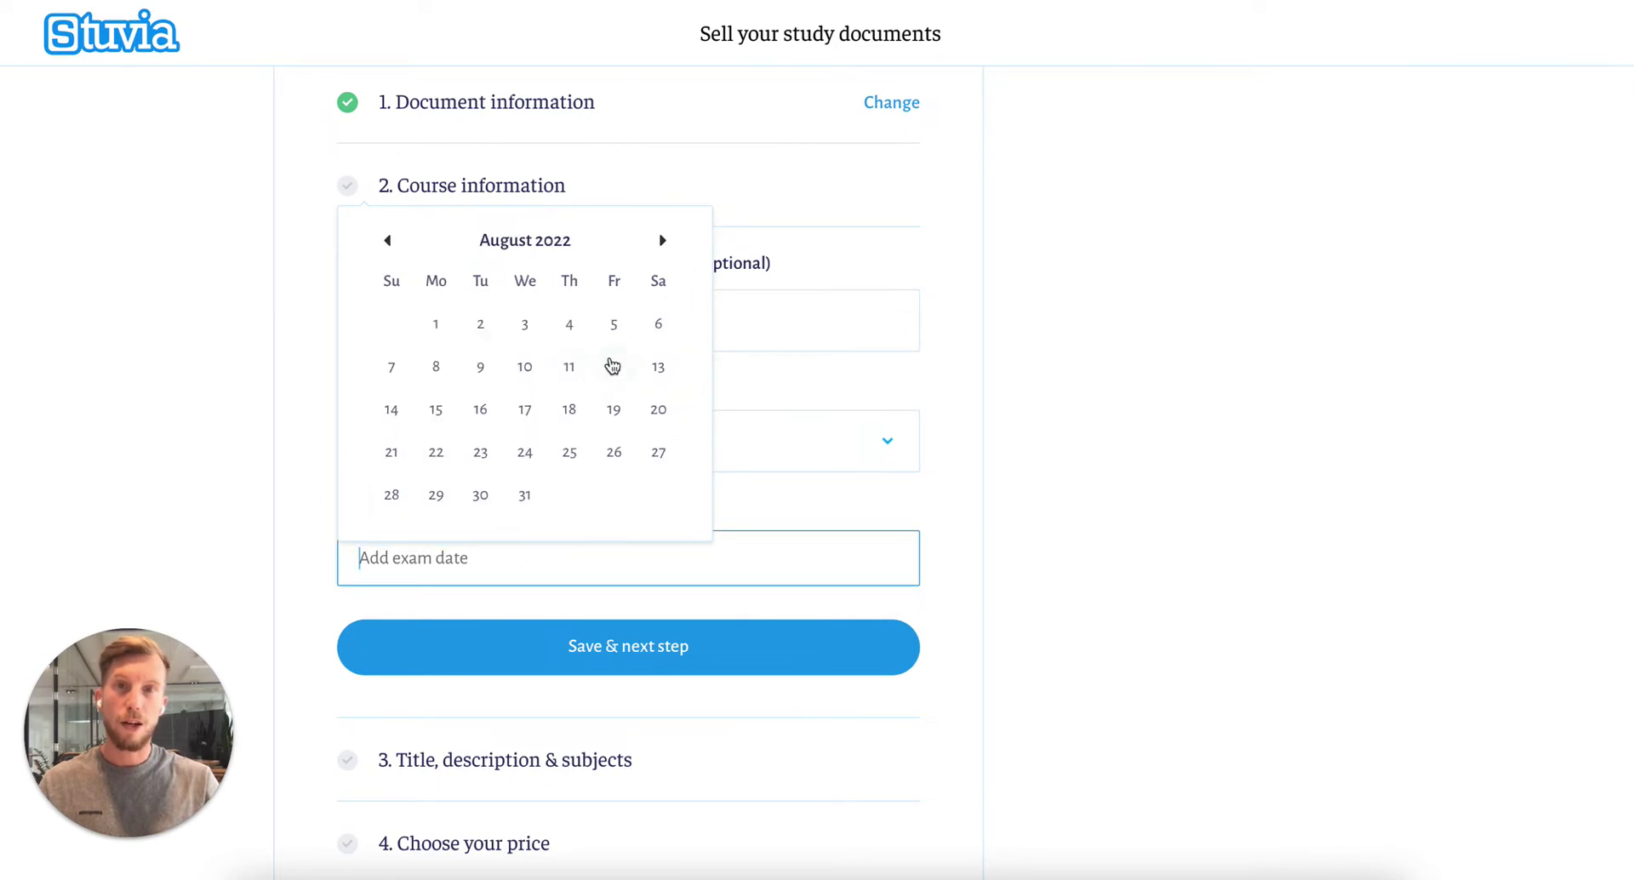
pyautogui.click(568, 374)
pyautogui.scroll(-1, 795, 601)
pyautogui.click(795, 601)
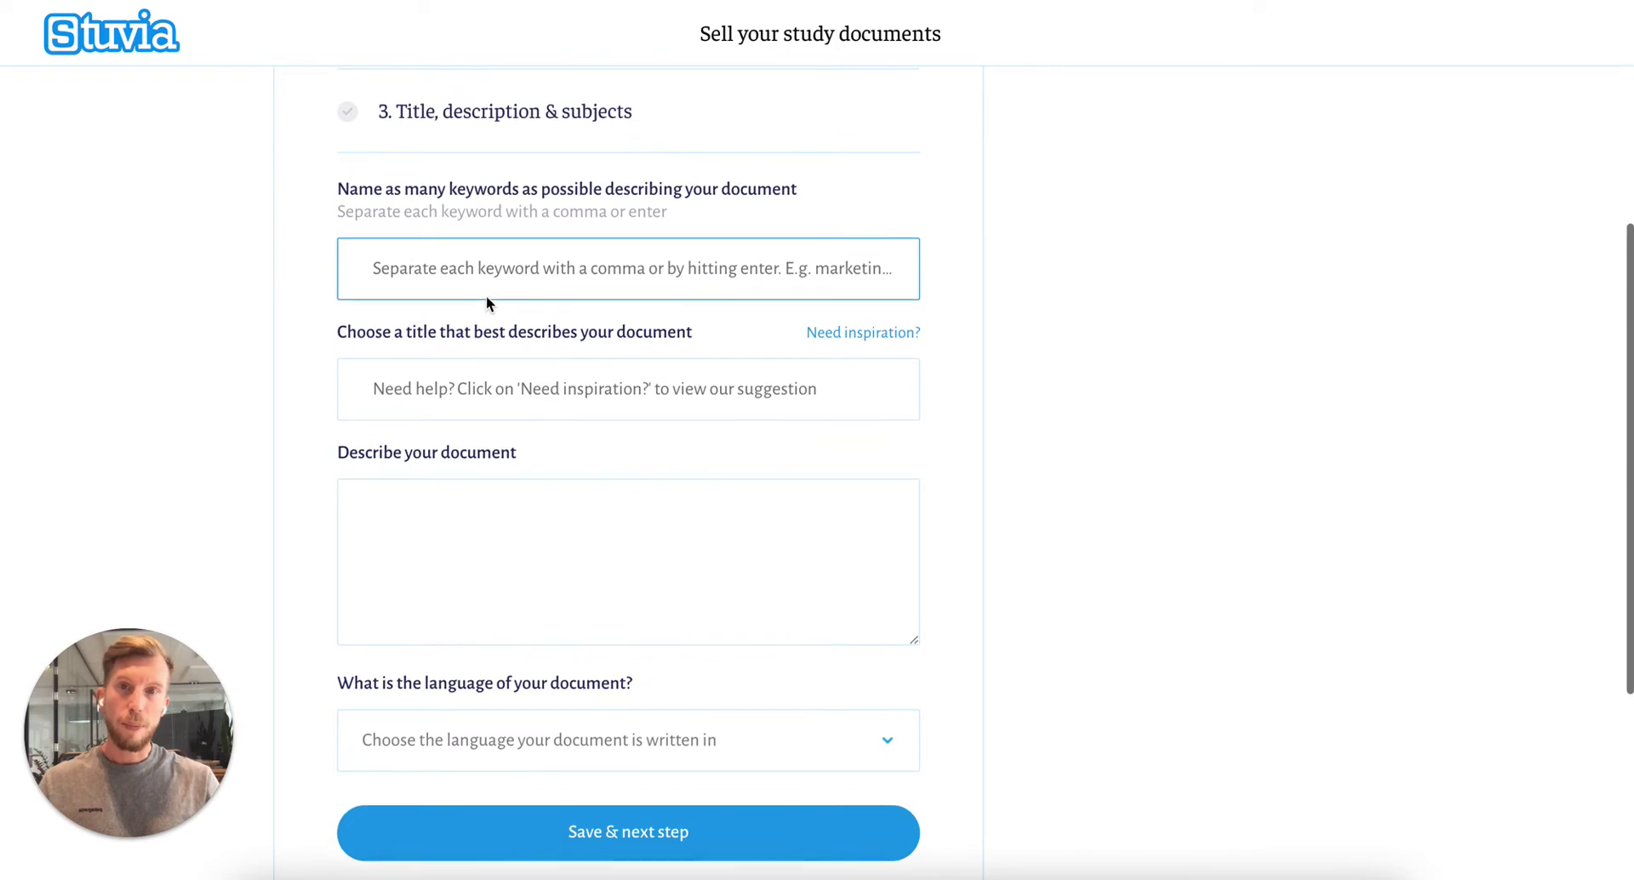
# Step: Add the keywords 'international marketing', 'advertising' and 'marketing'
pyautogui.click(452, 265)
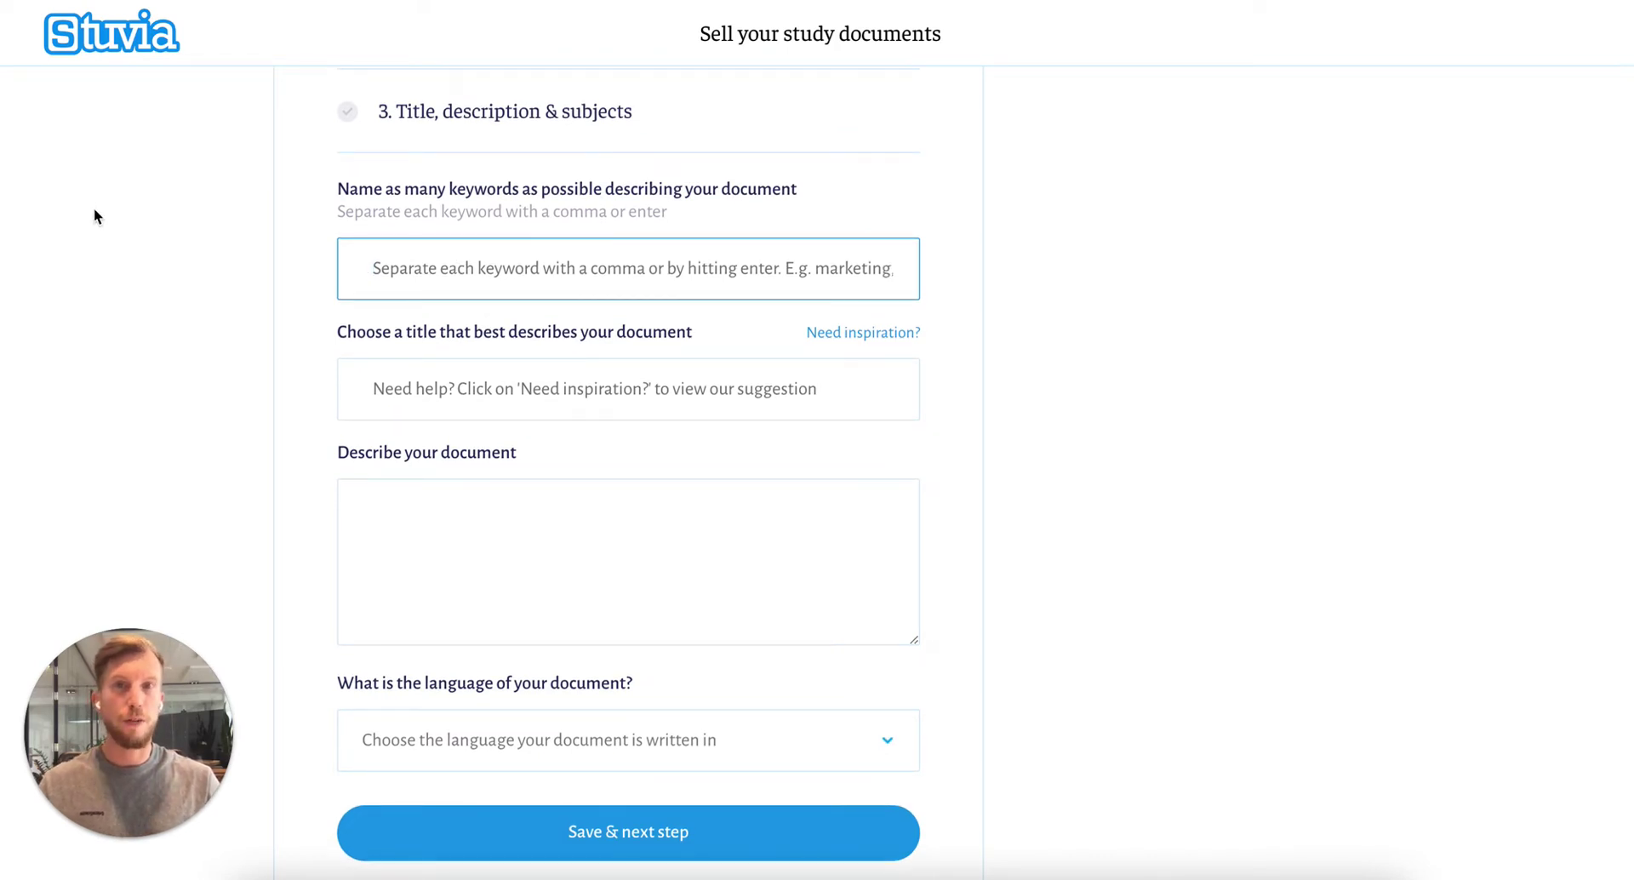
pyautogui.write('internatio')
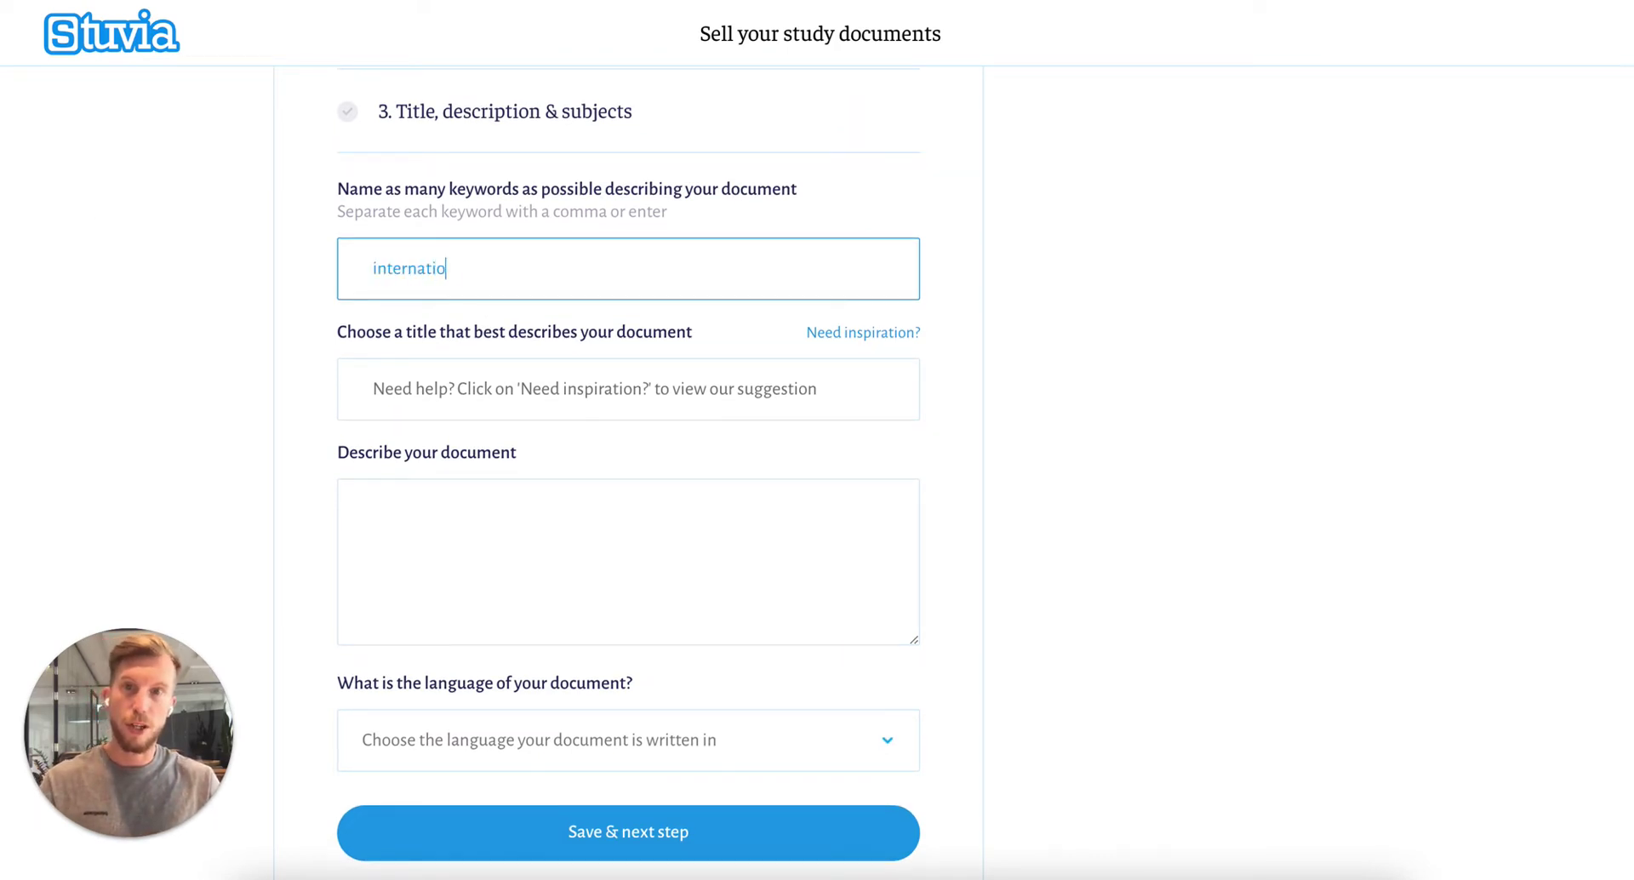
pyautogui.write('nal marketing')
pyautogui.press('Return')
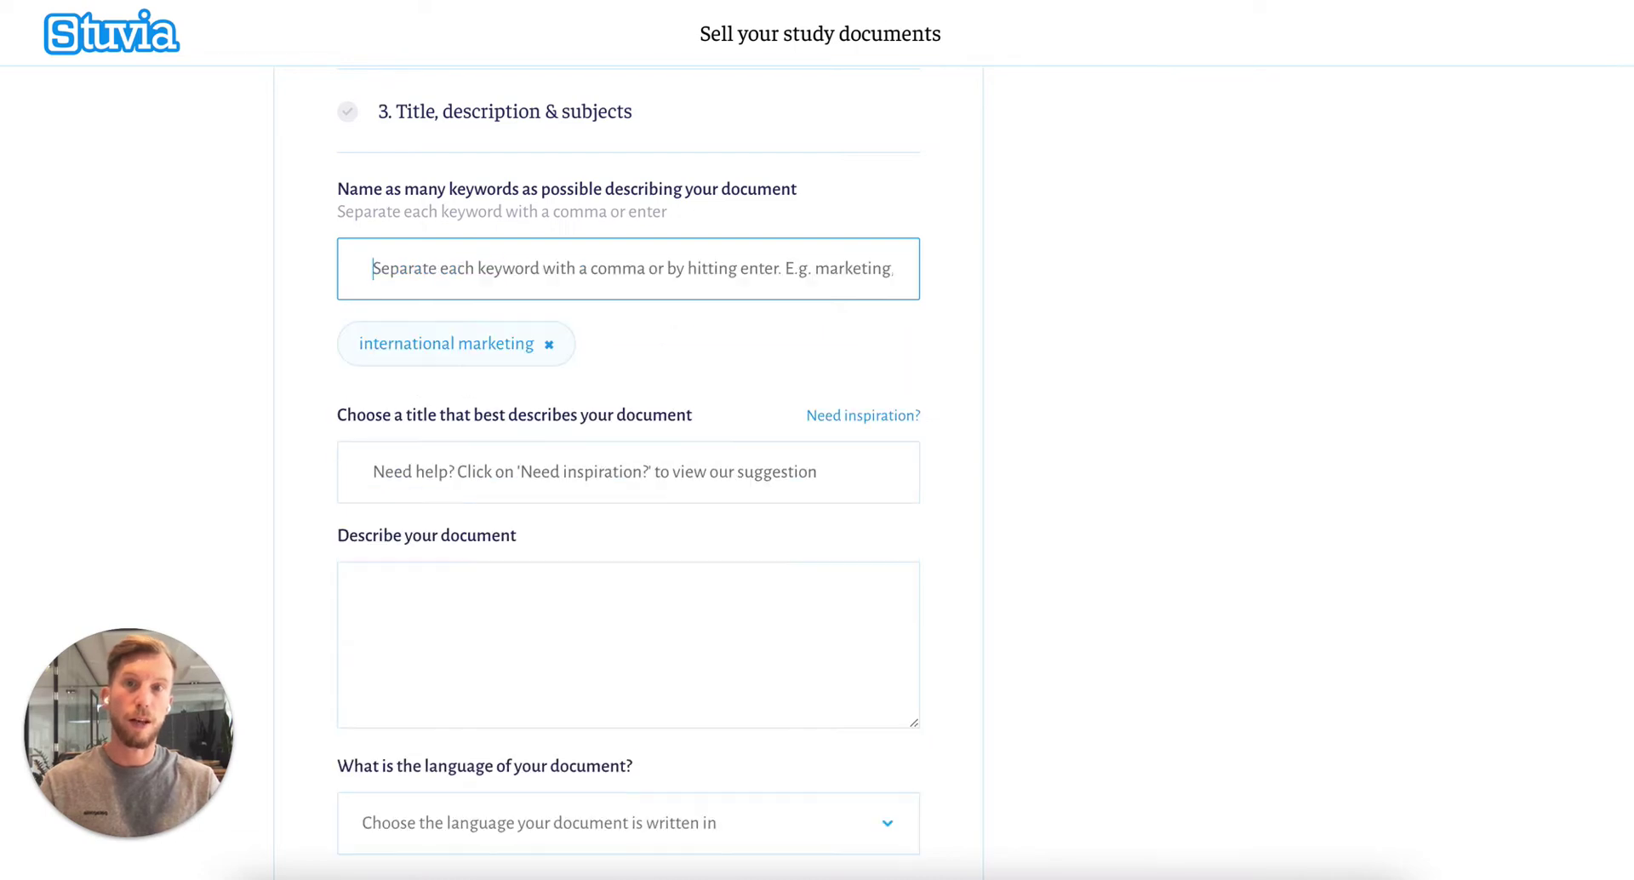
pyautogui.write('advertising')
pyautogui.press('Return')
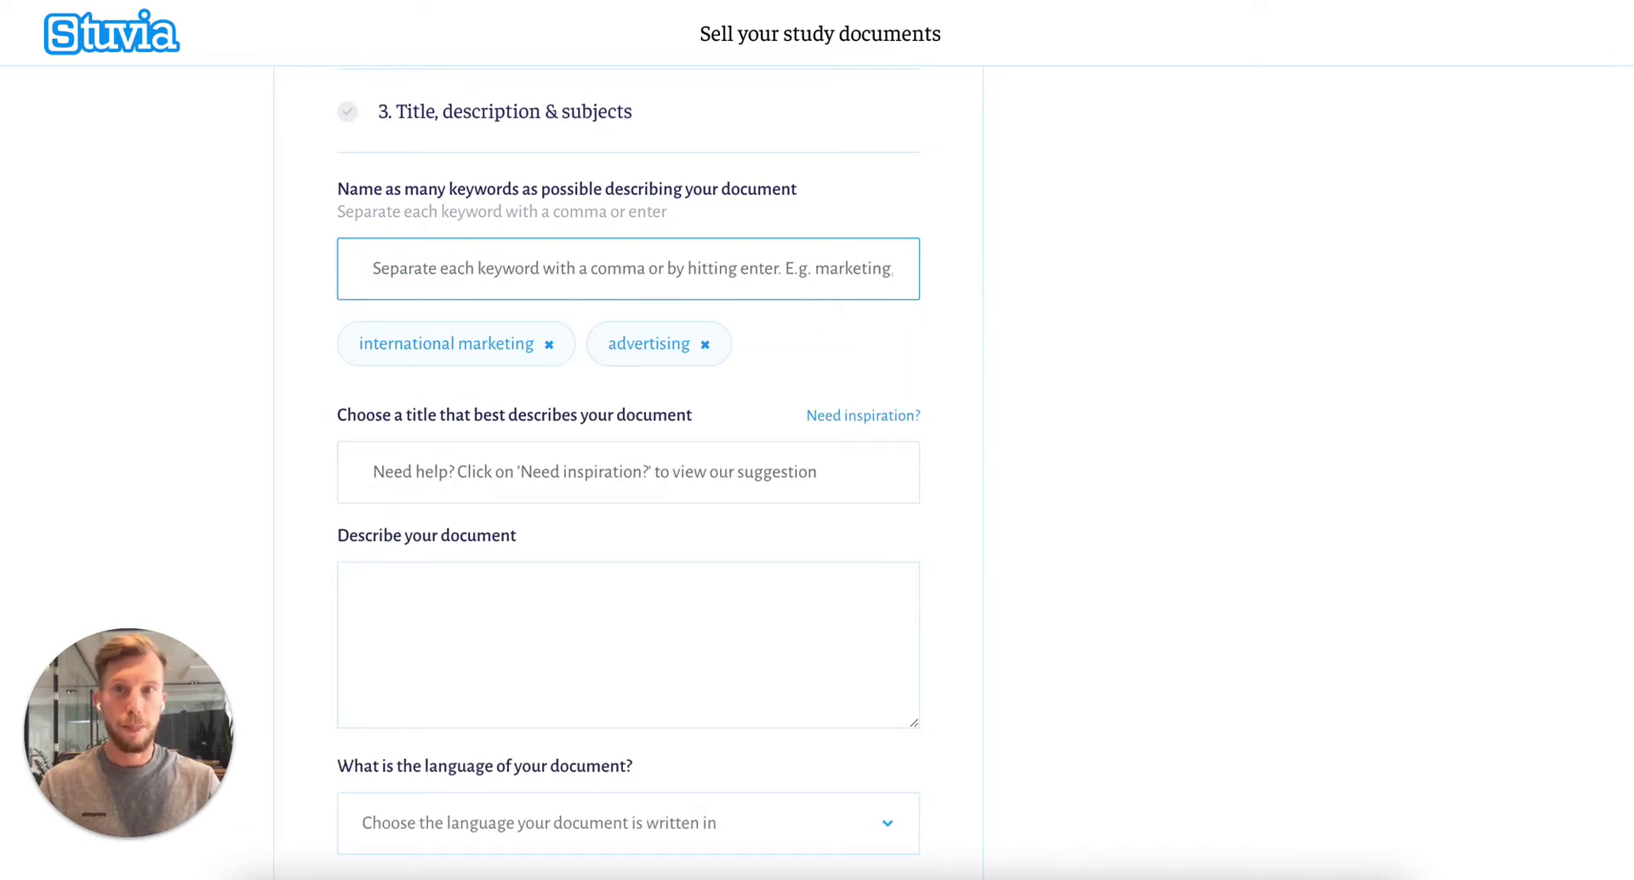
pyautogui.write('marketing')
pyautogui.press('Return')
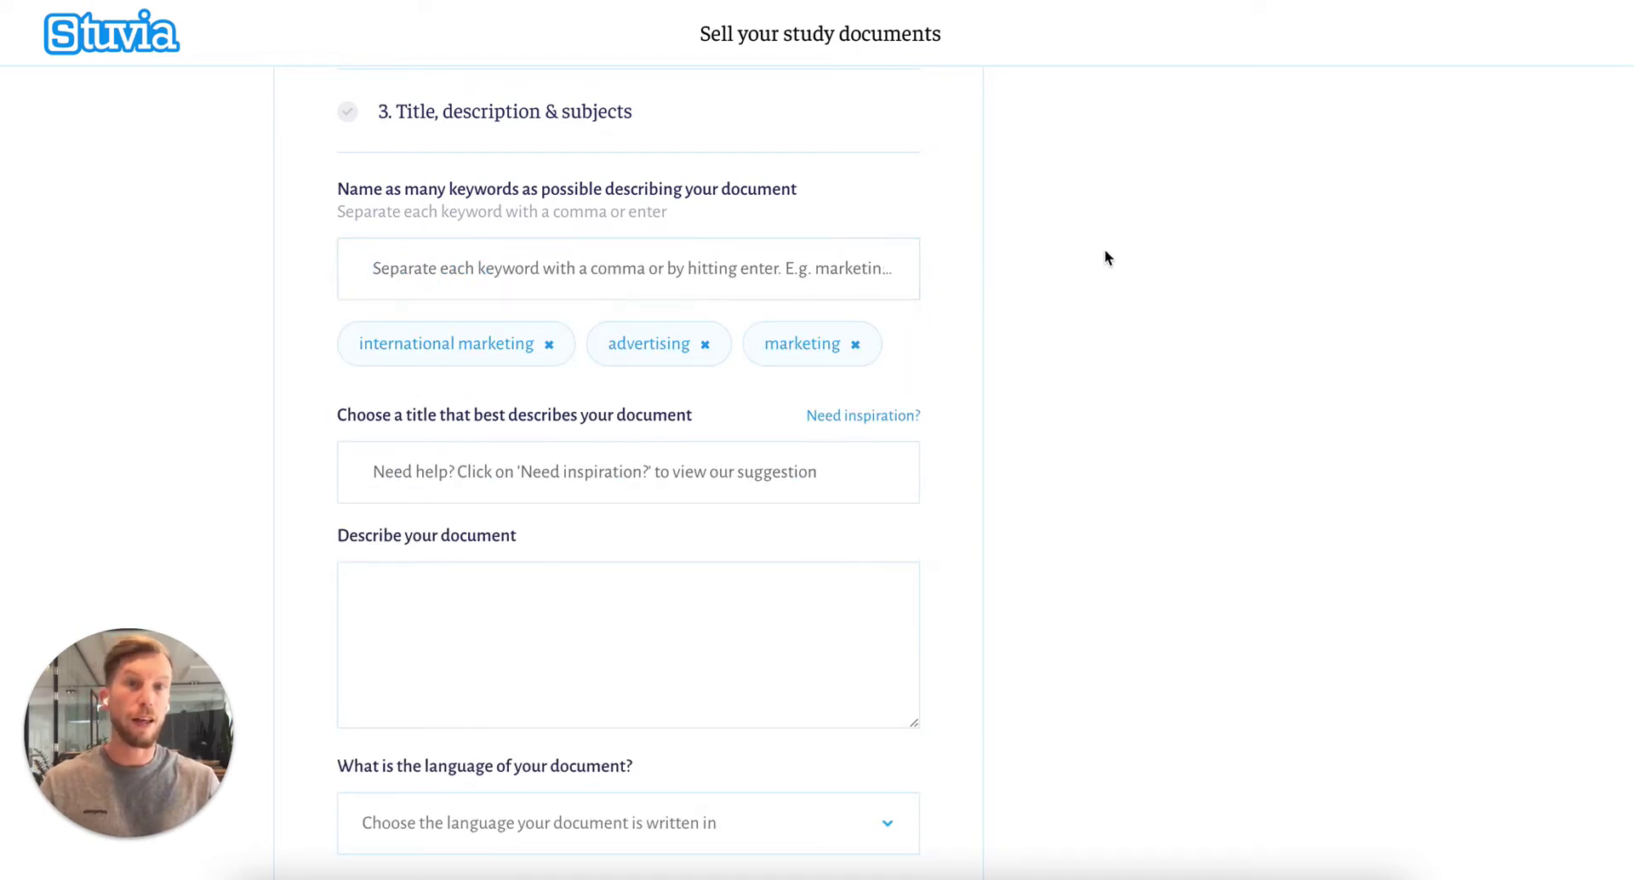
# Step: Use the suggested title 'Class notes MKTG 320 International Marketing' for the document
pyautogui.click(350, 418)
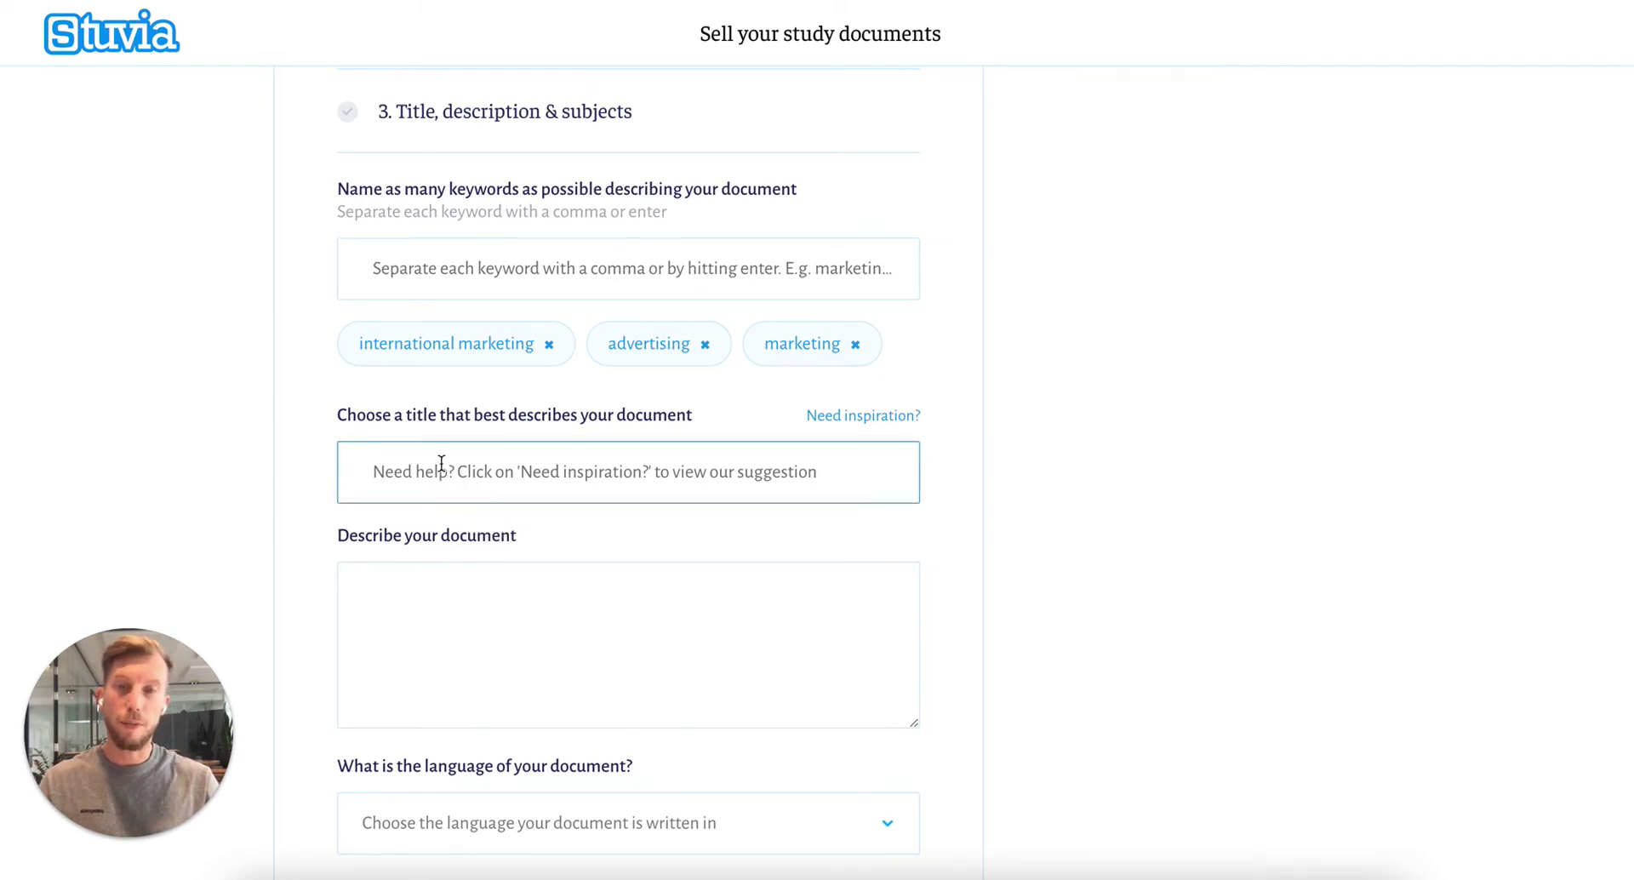
pyautogui.click(852, 425)
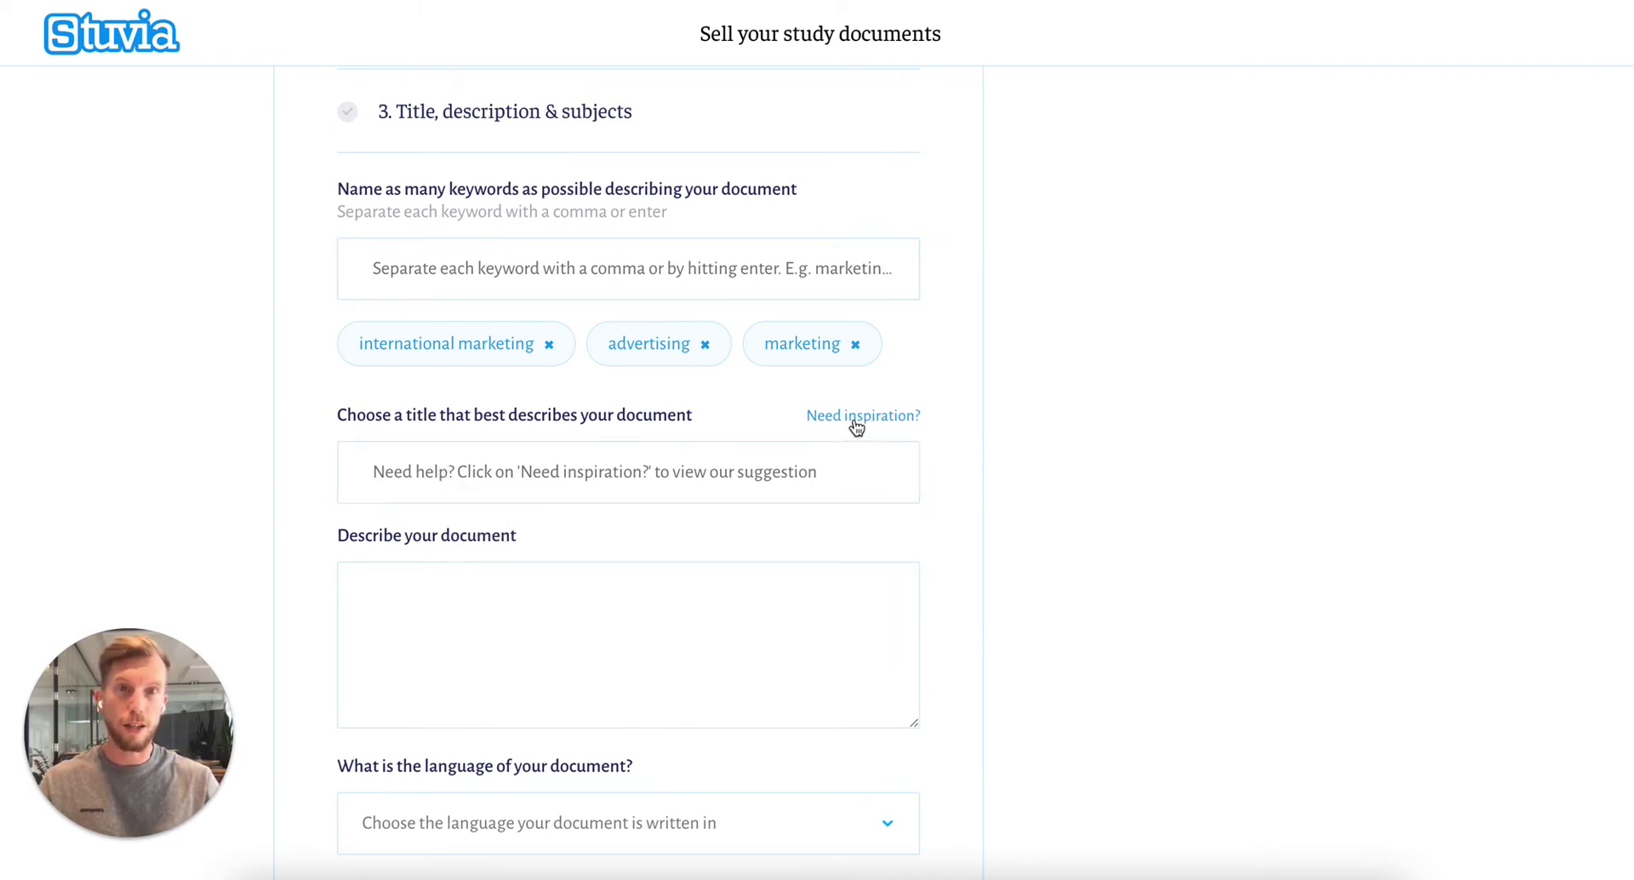
pyautogui.click(865, 425)
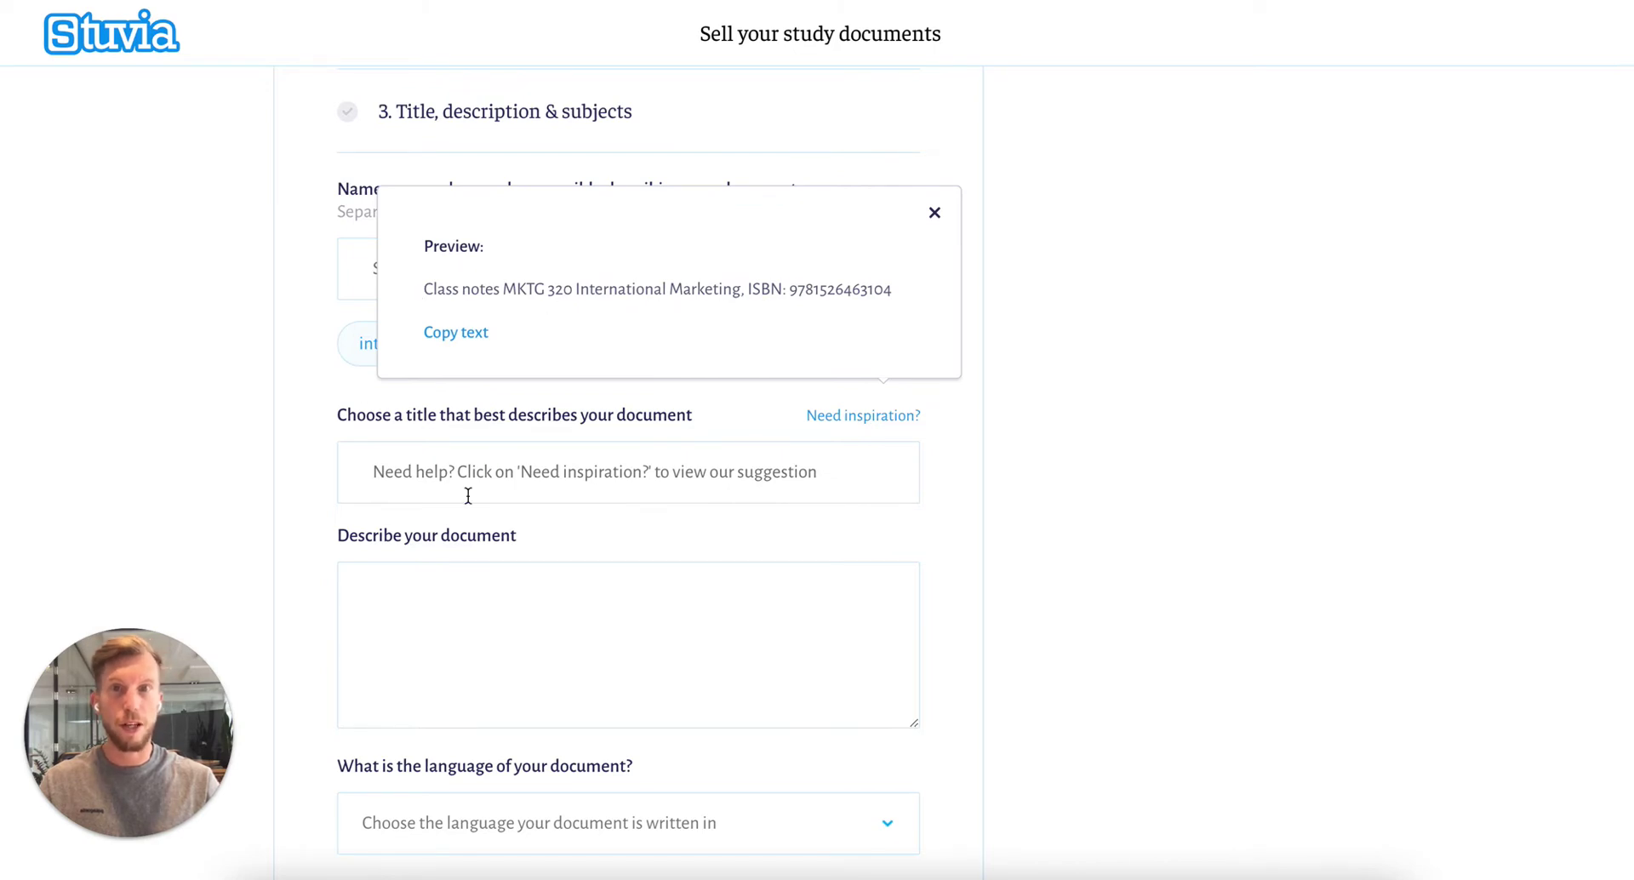
pyautogui.click(390, 462)
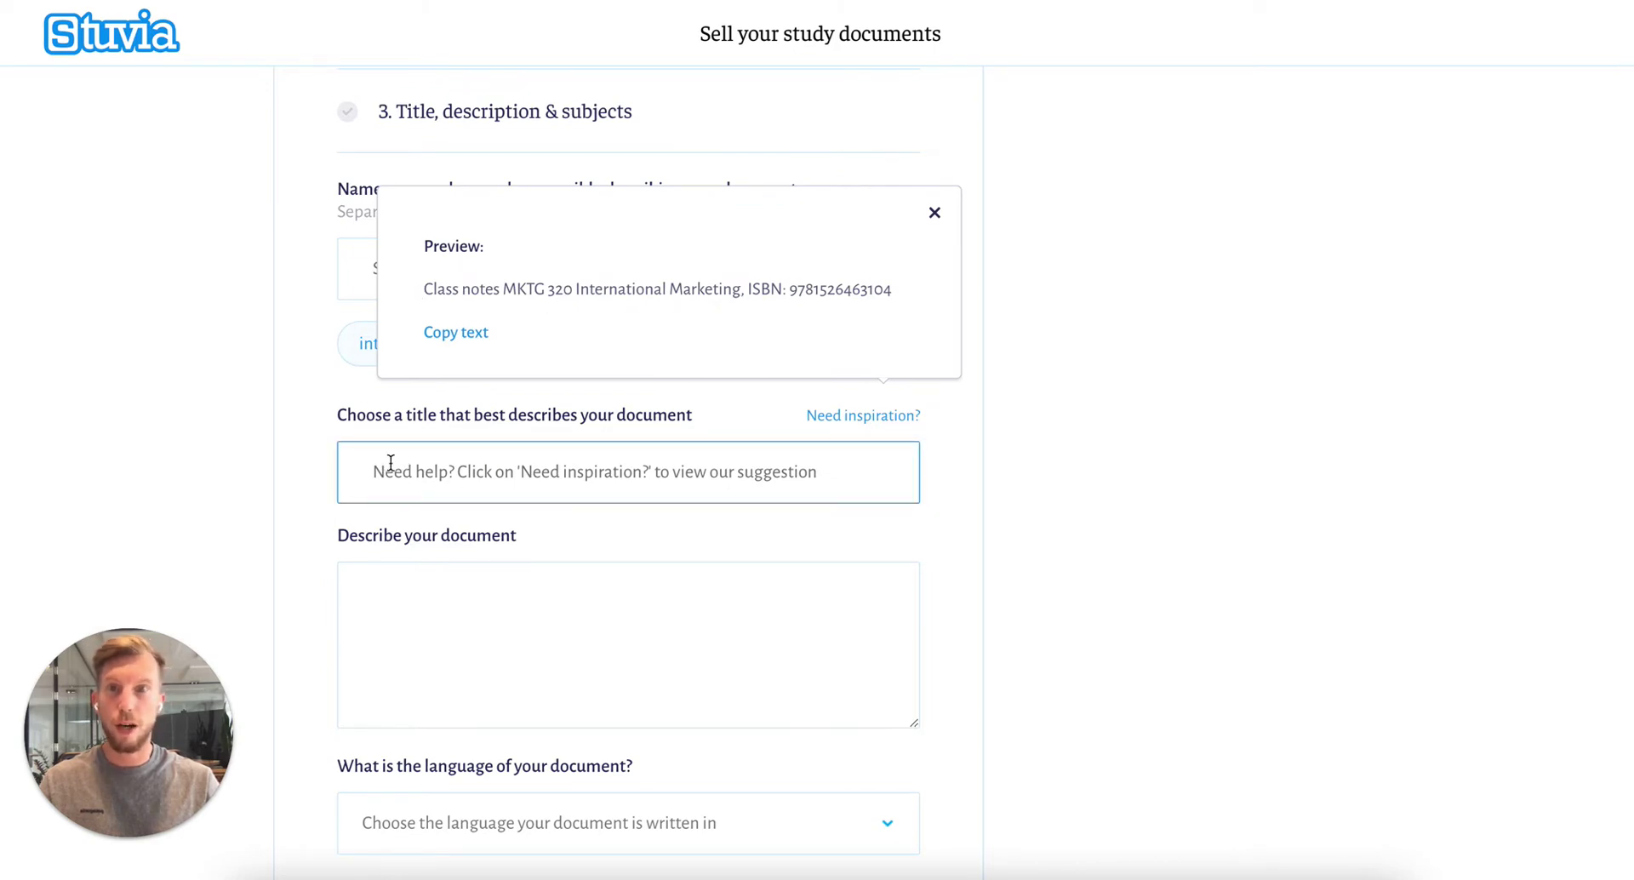
pyautogui.click(469, 342)
# Step: Enter the description 'These are my notes for classes 1 to 5.'
pyautogui.click(452, 590)
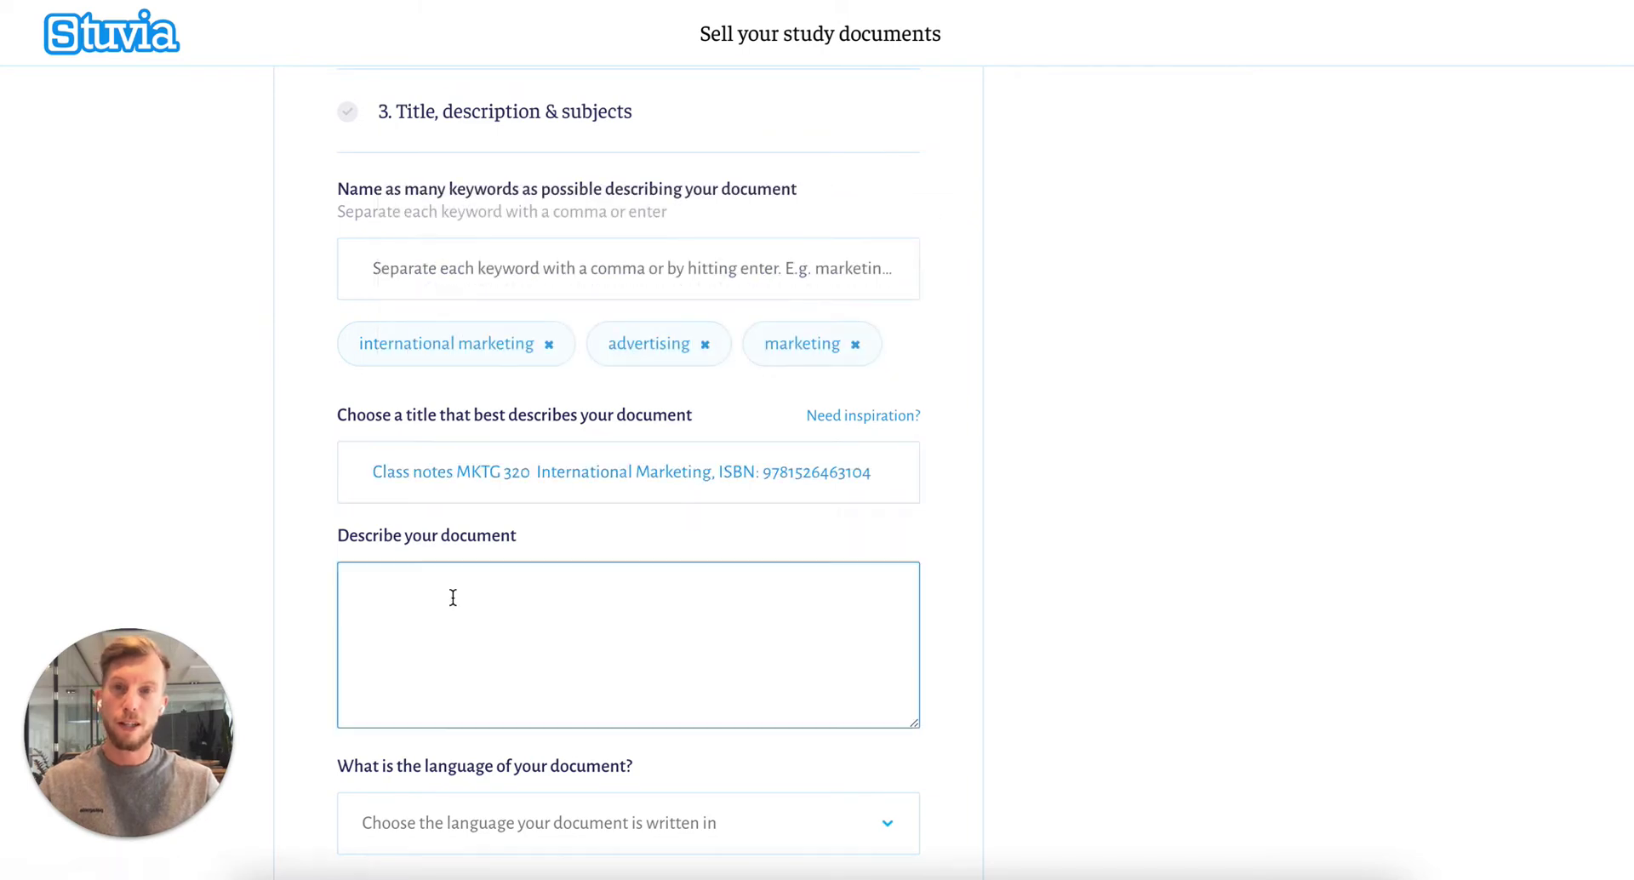
pyautogui.write('T')
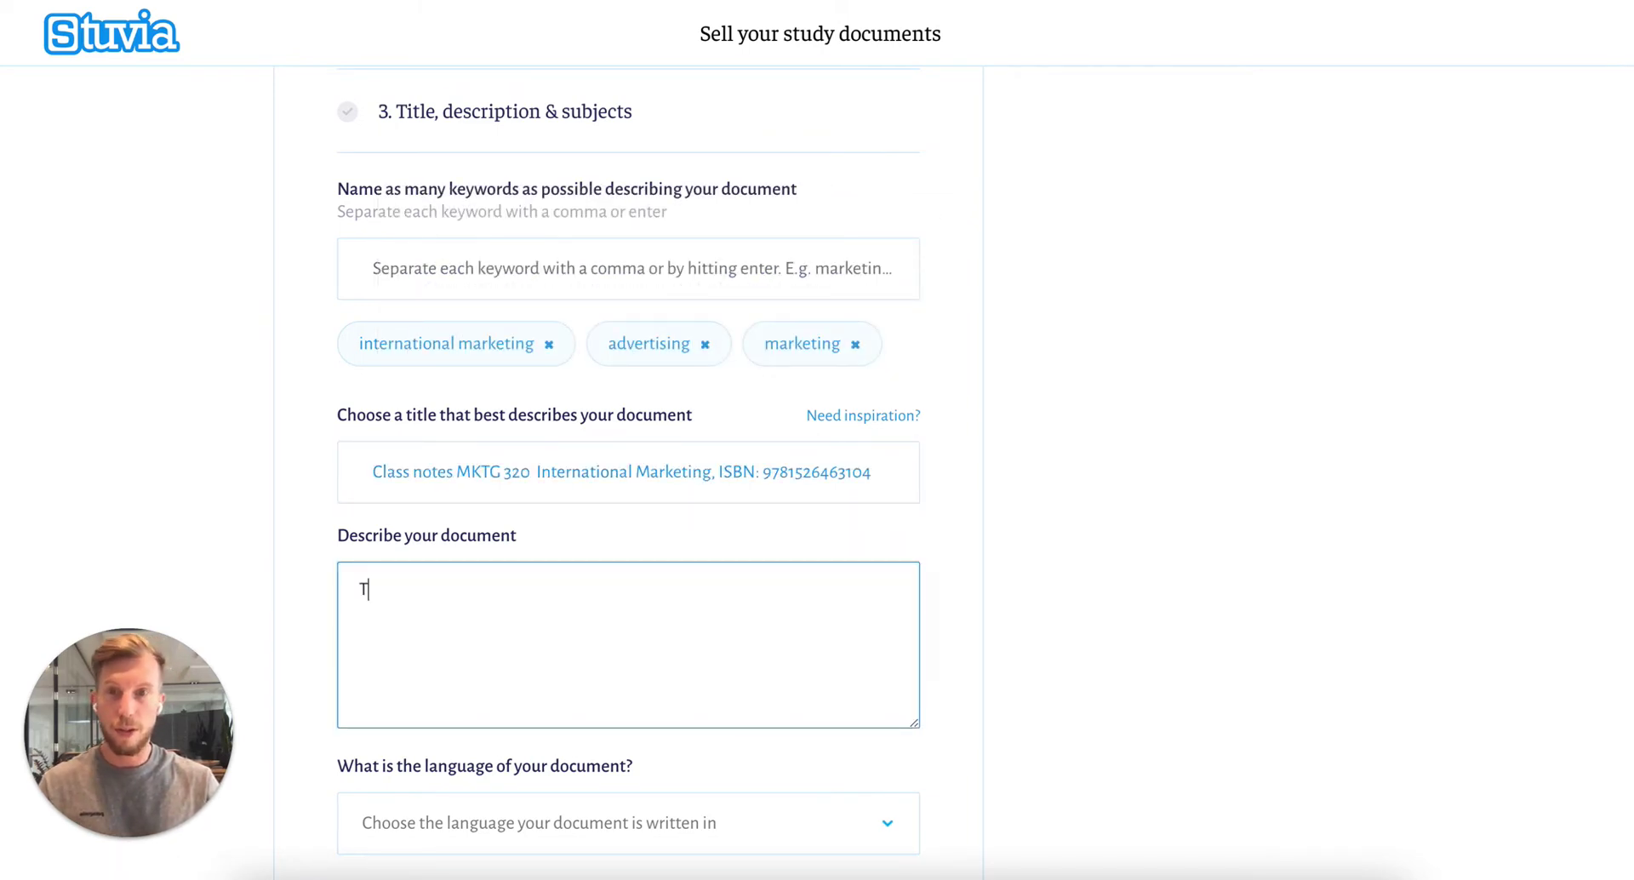
pyautogui.write('hese are my ')
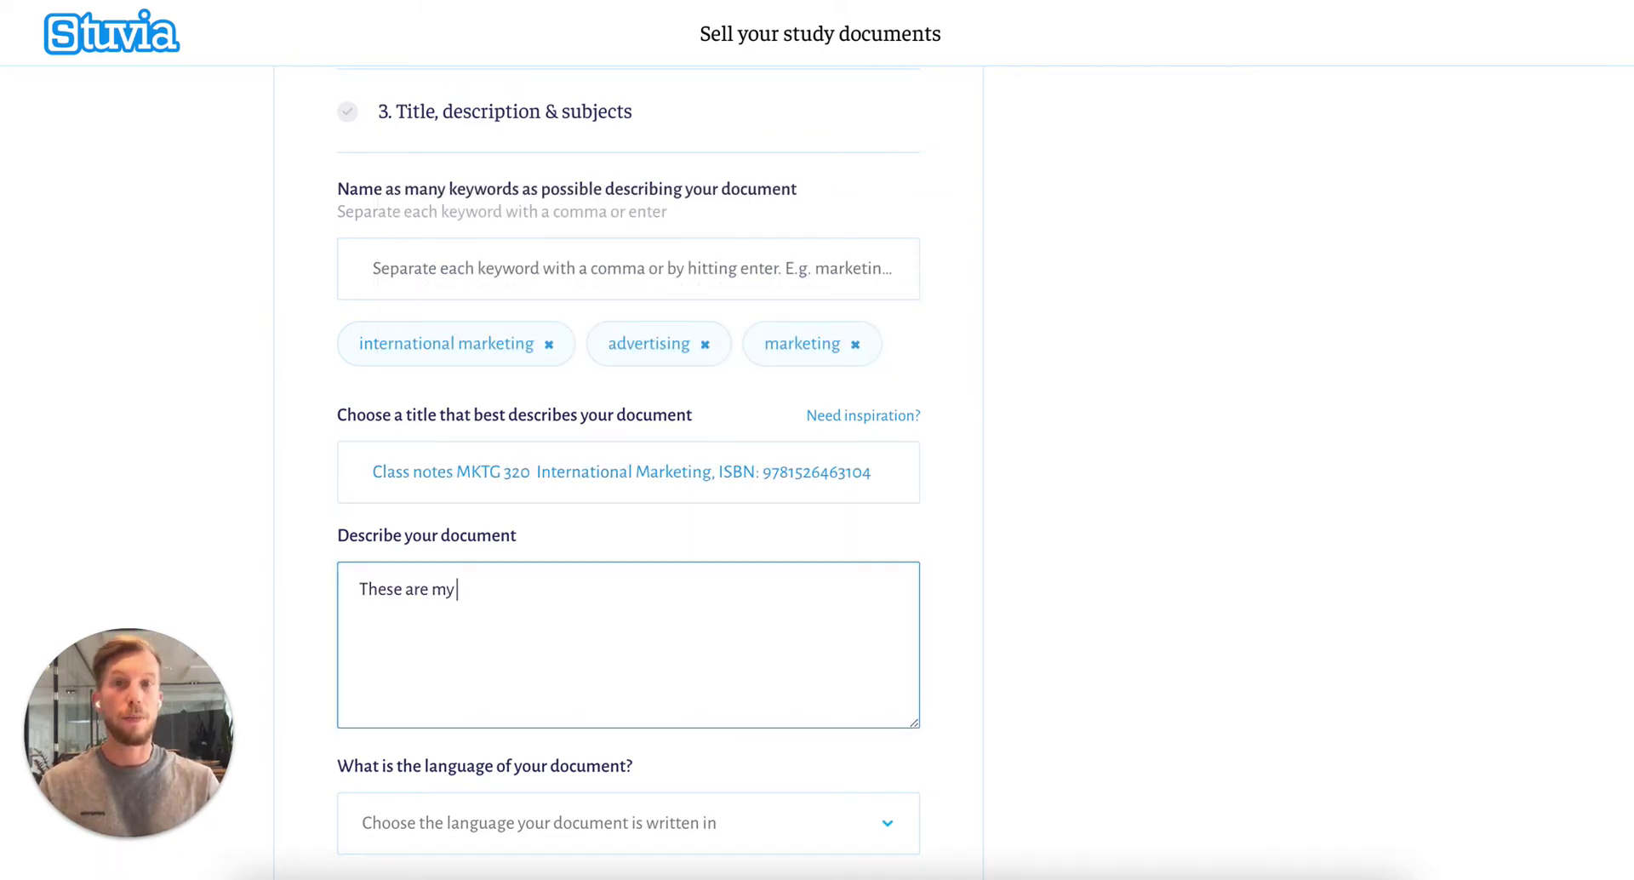
pyautogui.write('notes for classe')
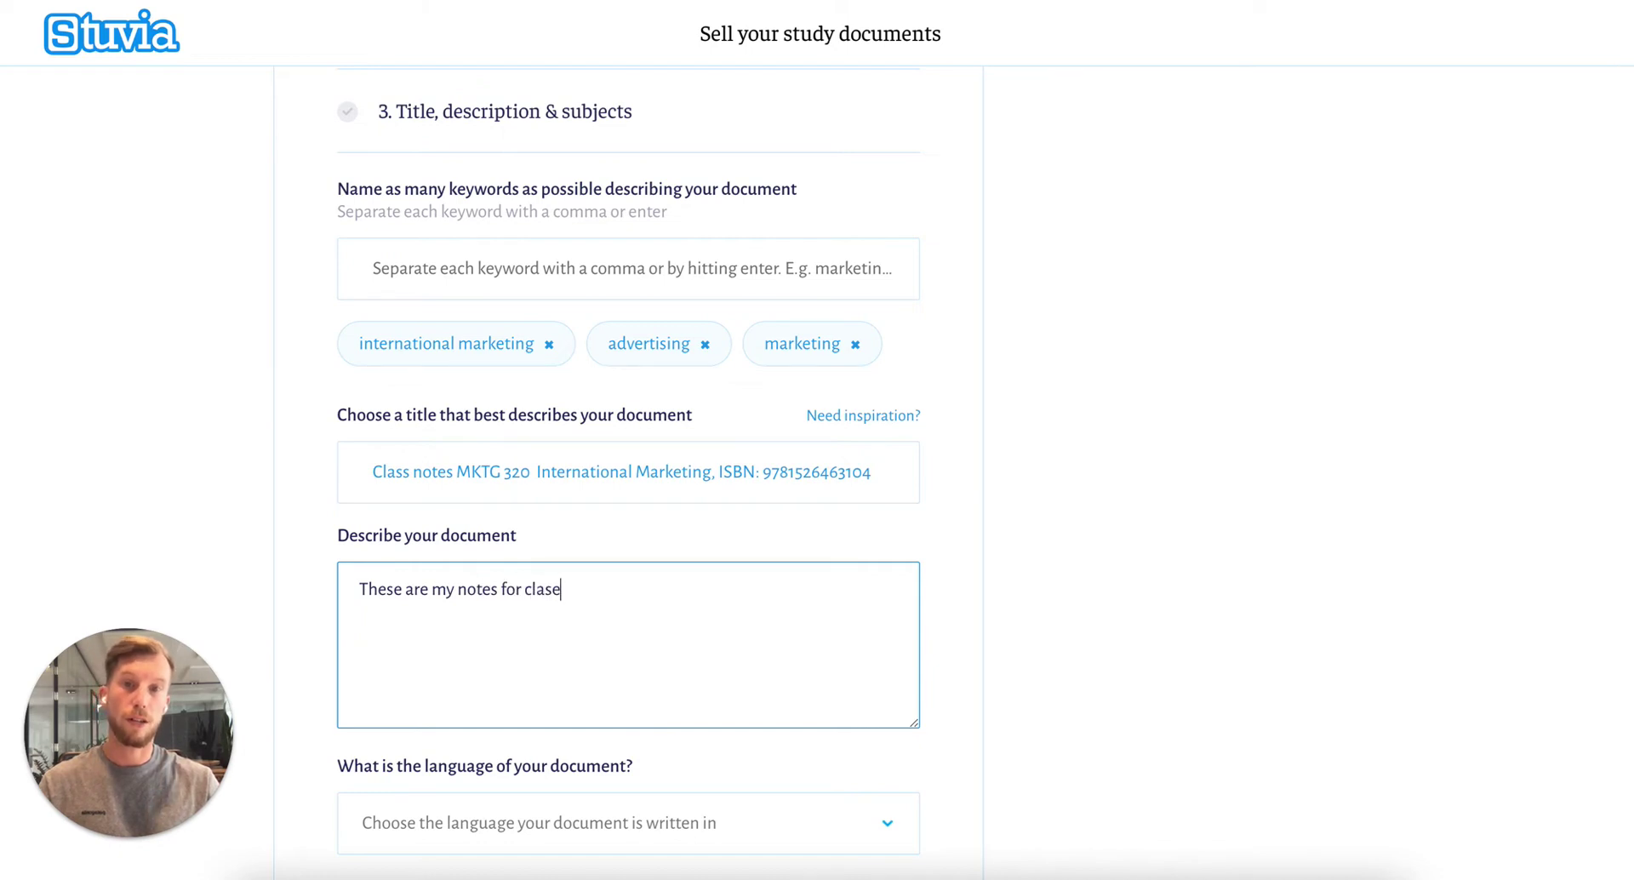
pyautogui.write('s 1 to 5.')
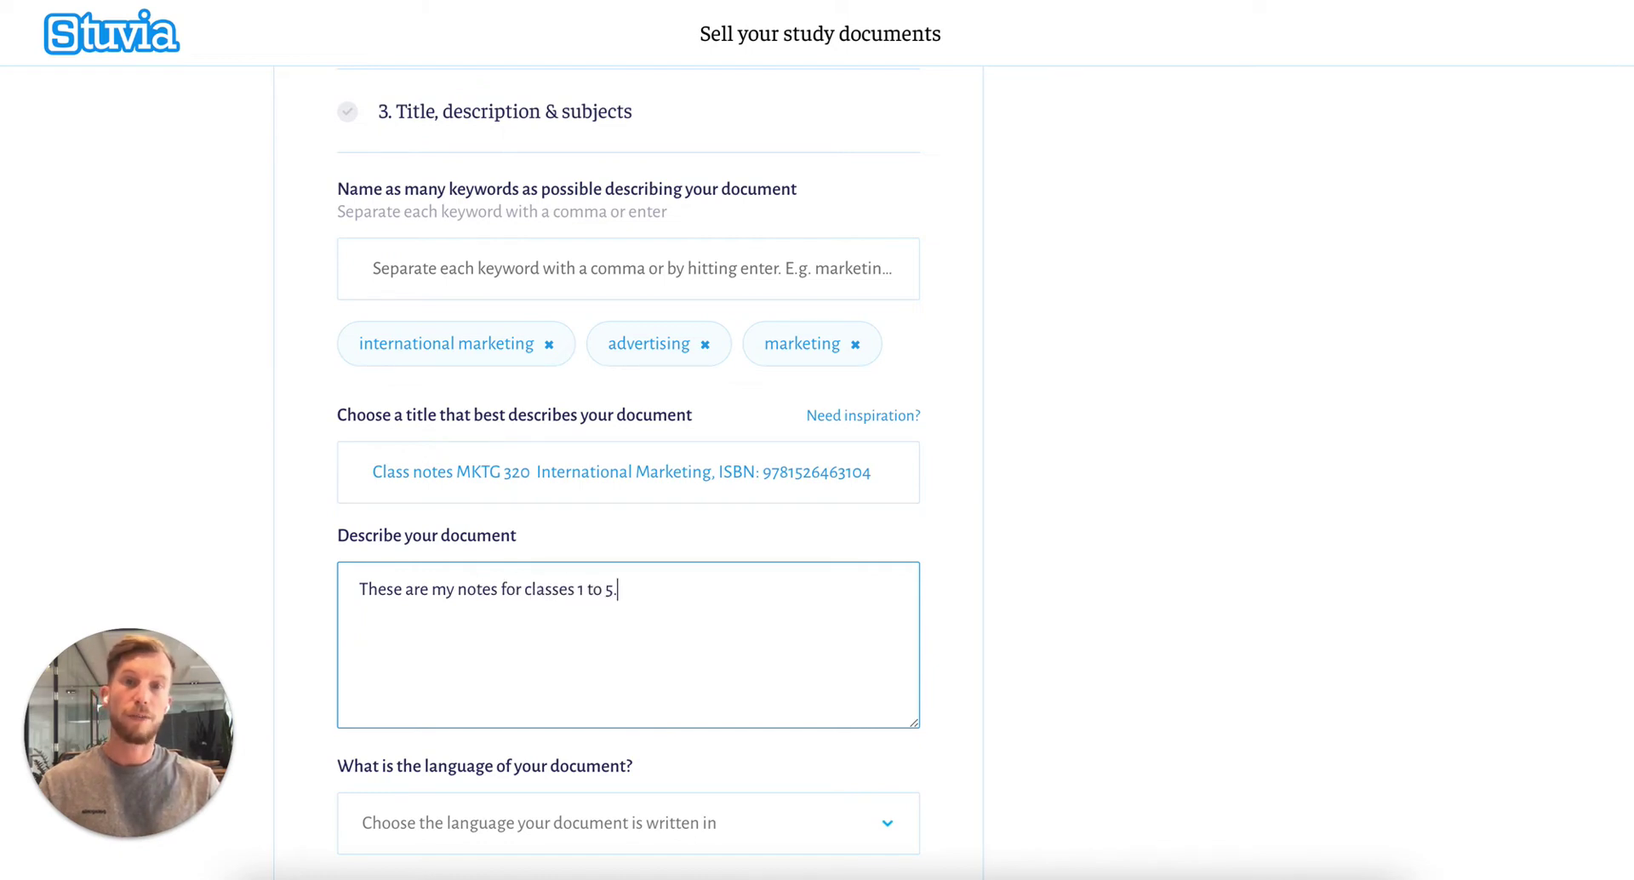
pyautogui.scroll(-2, 979, 569)
# Step: Set the document language to English and save the description step
pyautogui.click(445, 713)
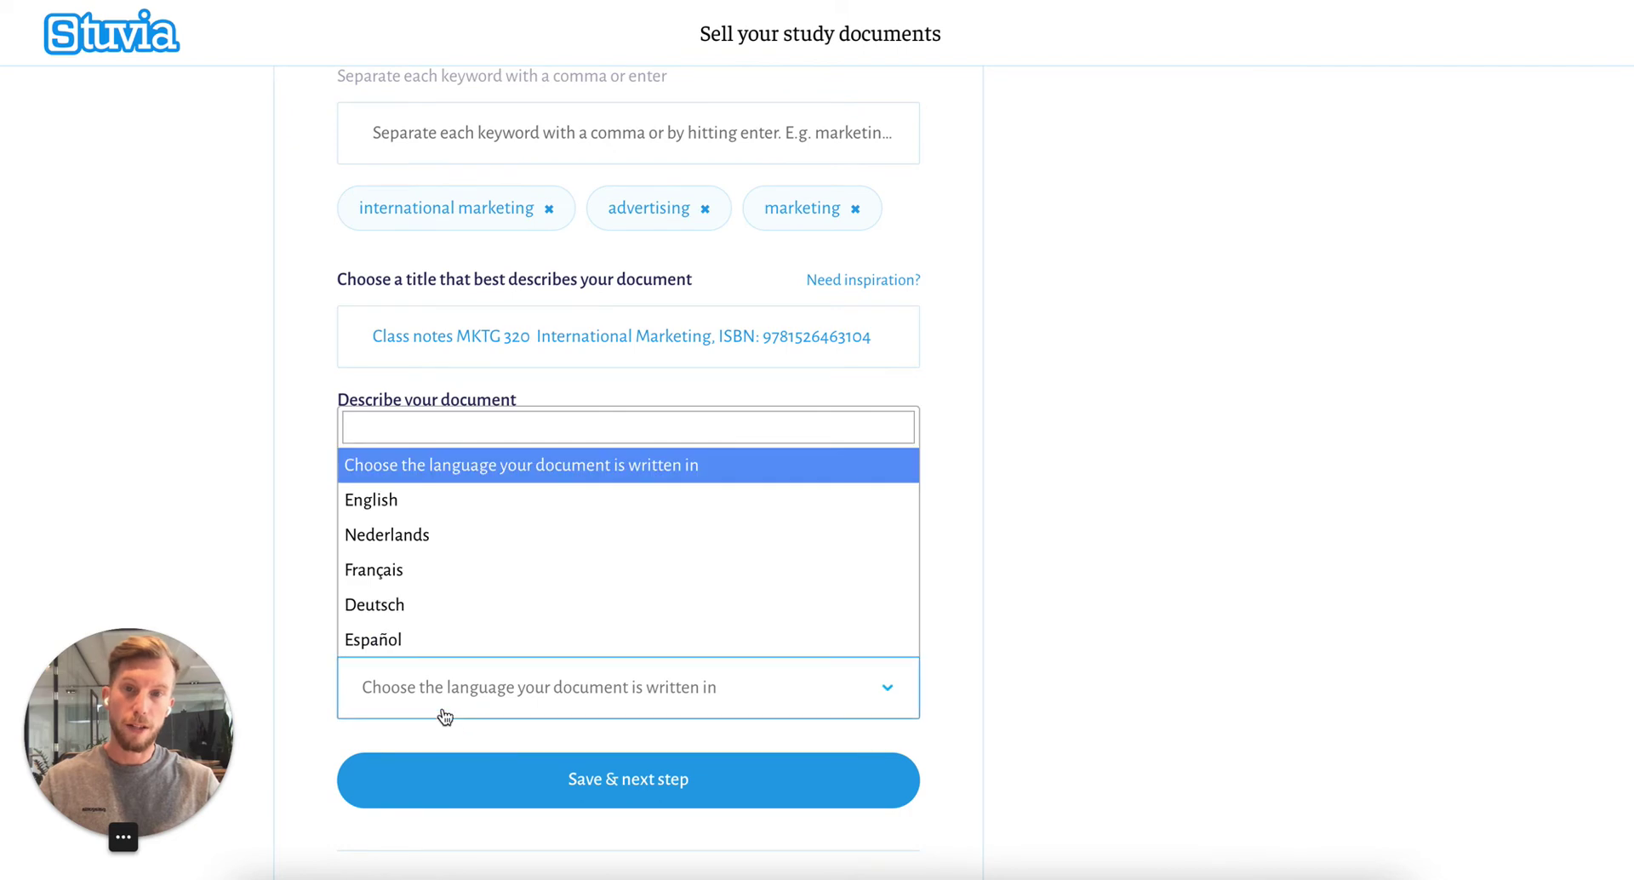
pyautogui.click(367, 507)
pyautogui.click(609, 781)
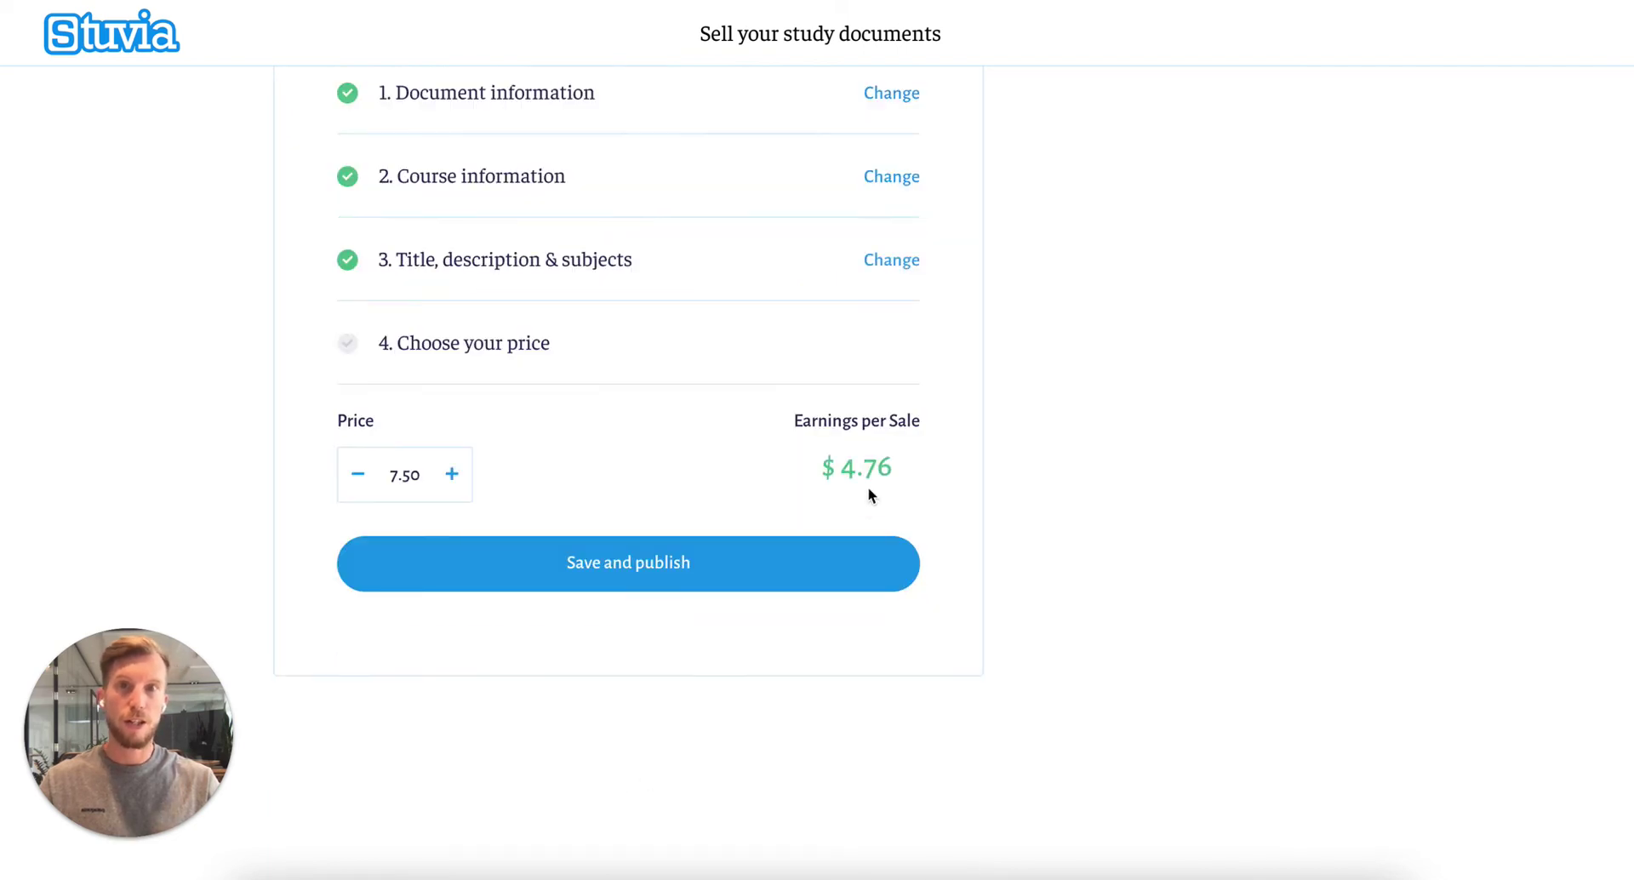
# Step: Change the price from 7.50 to 9.50, giving $6.16 earnings per sale
pyautogui.scroll(2, 1086, 431)
pyautogui.scroll(1, 834, 385)
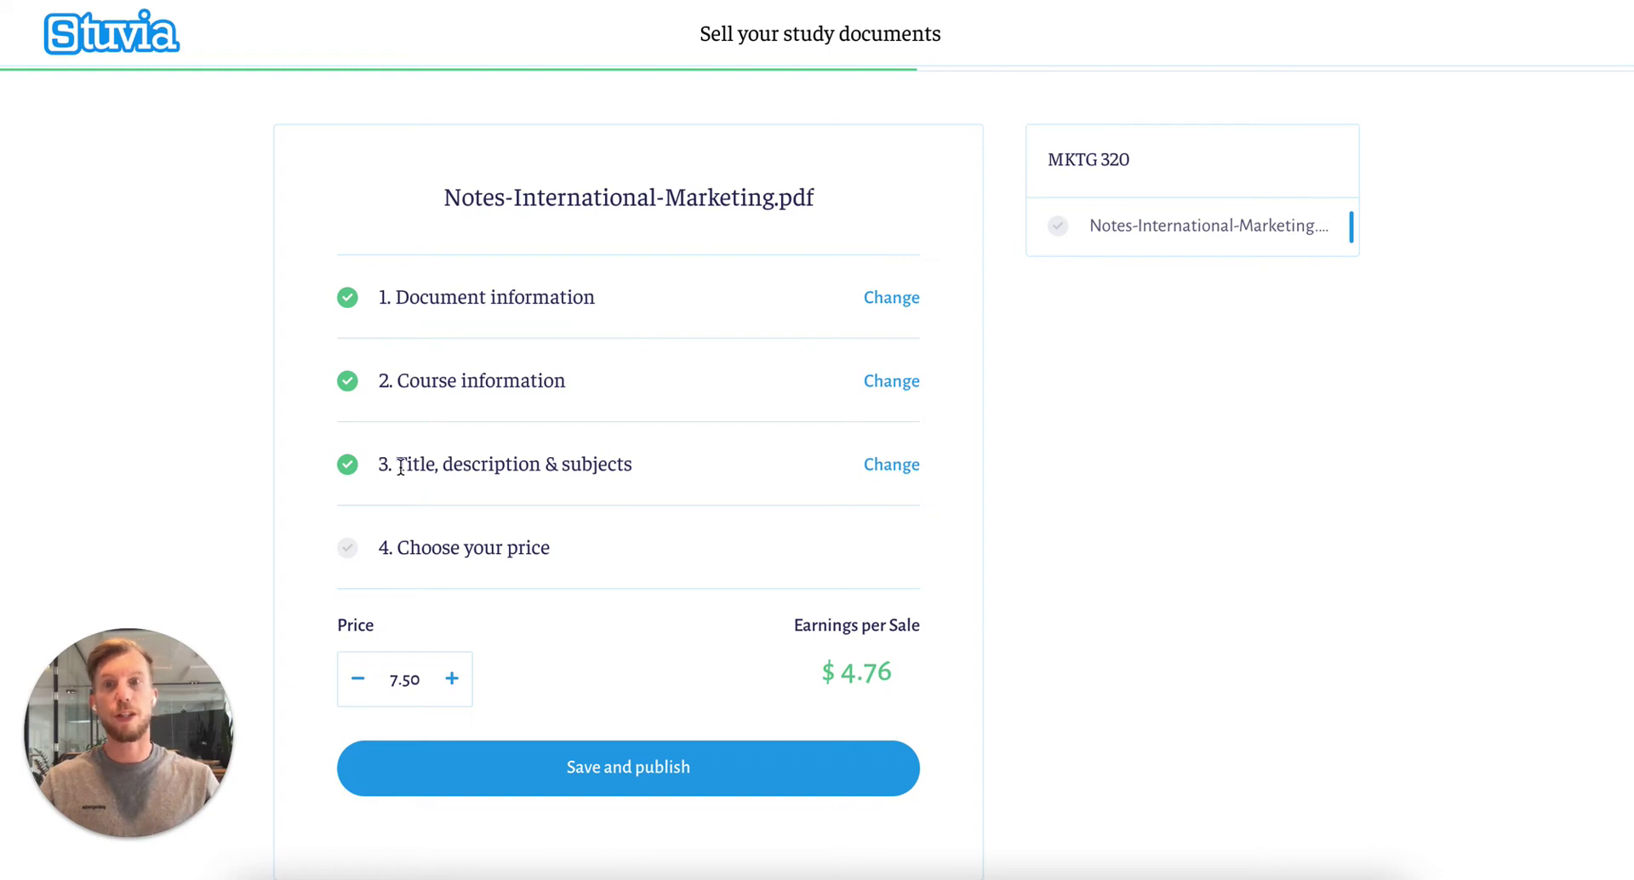
pyautogui.moveTo(399, 547); pyautogui.dragTo(554, 547)
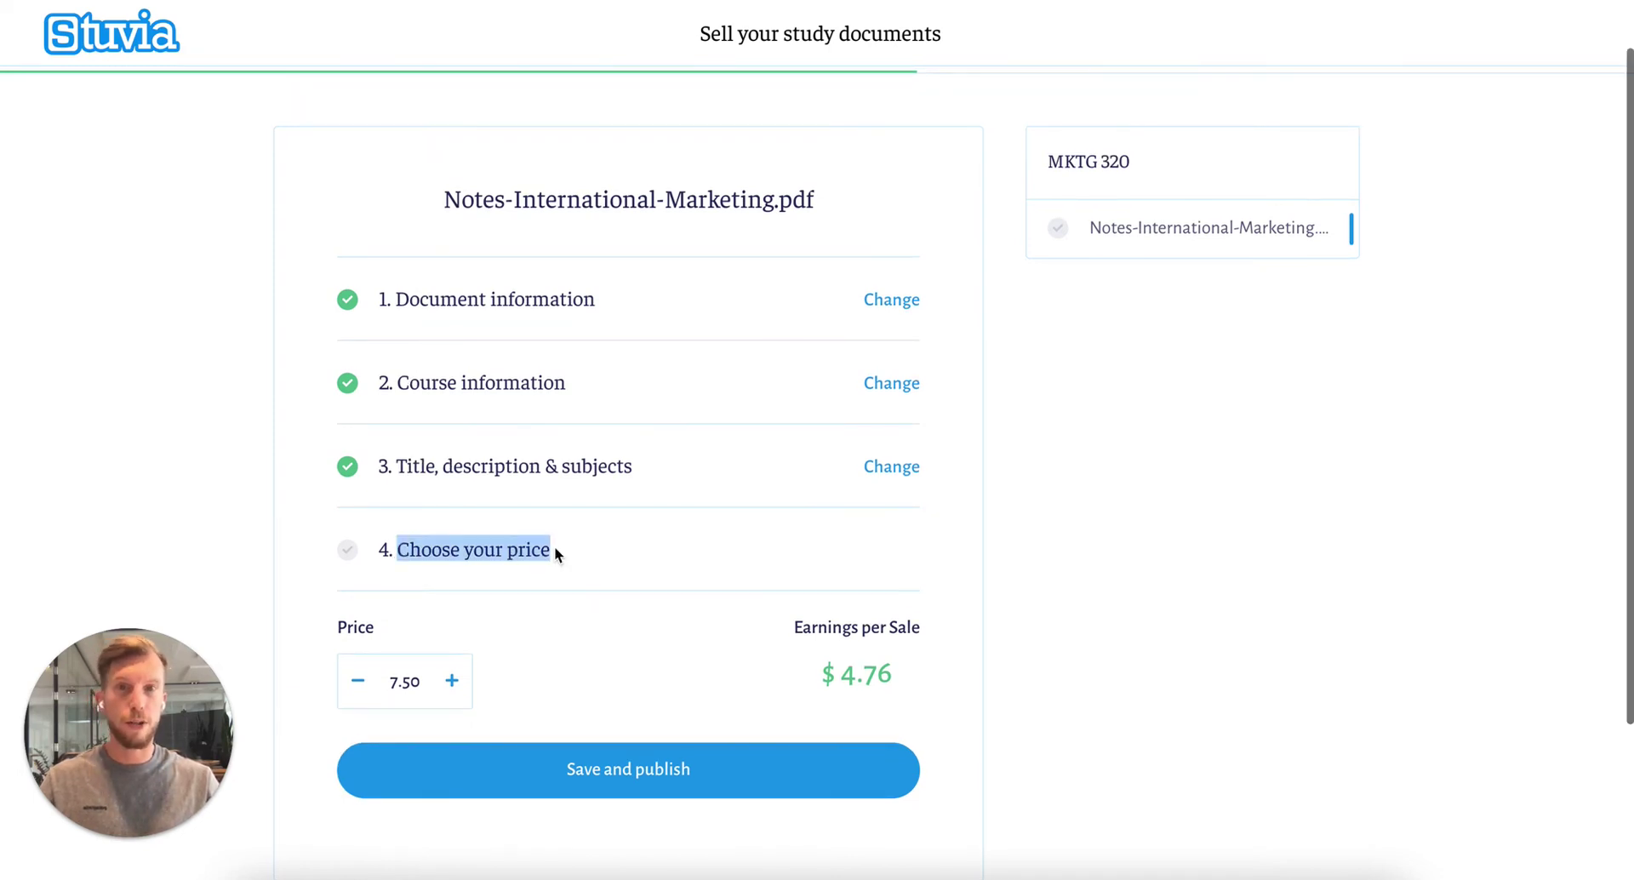
pyautogui.click(586, 640)
pyautogui.click(422, 677)
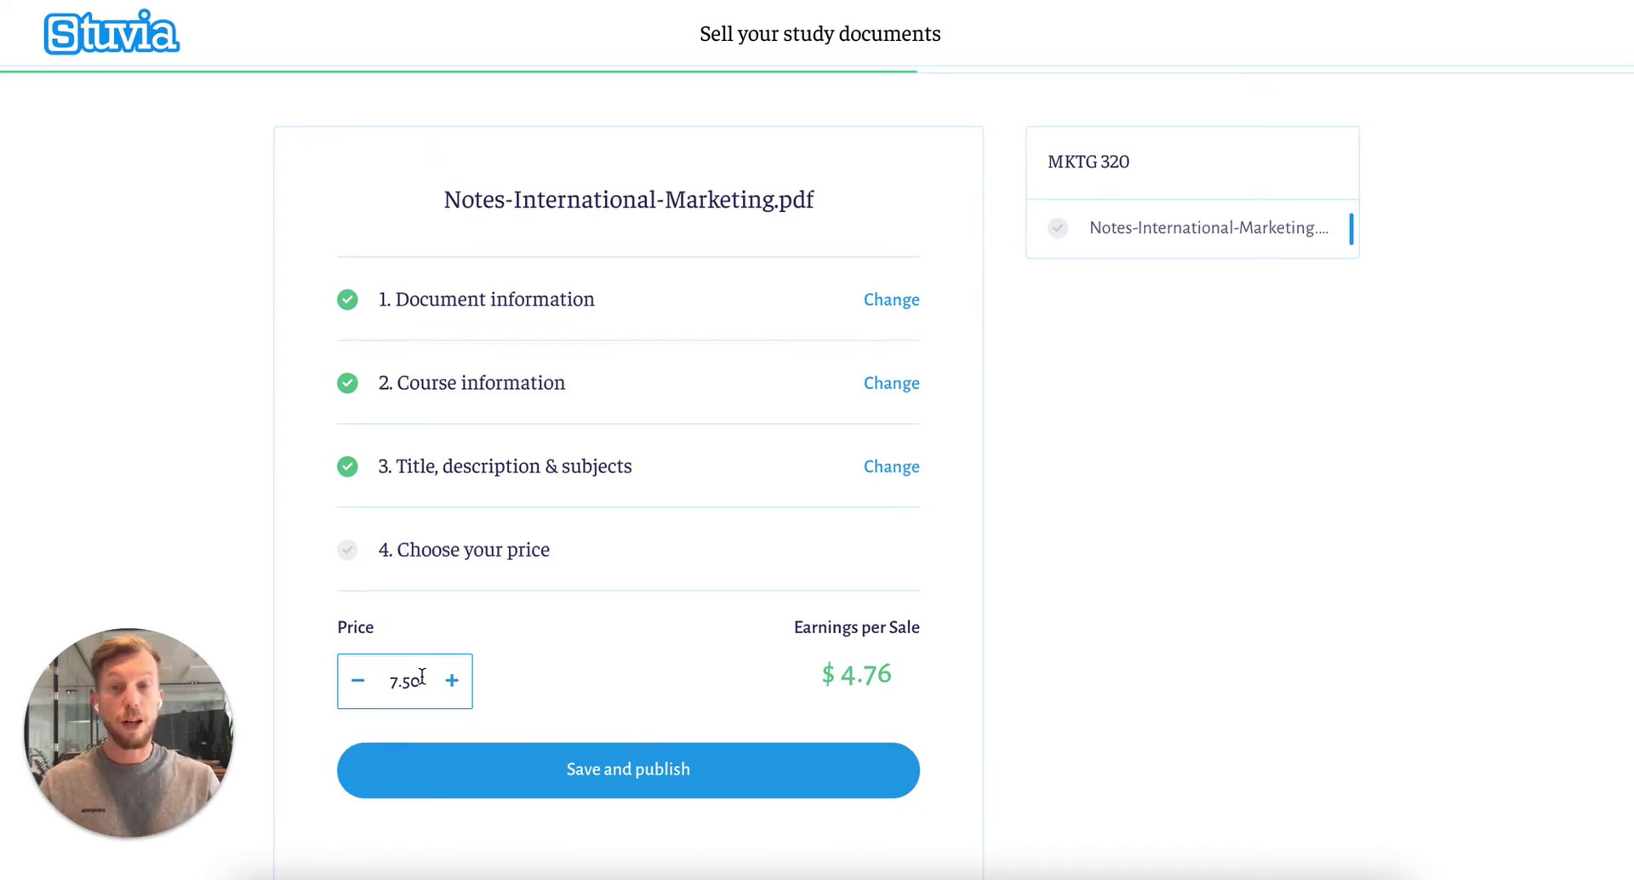
pyautogui.moveTo(415, 682); pyautogui.dragTo(394, 681)
pyautogui.write('9')
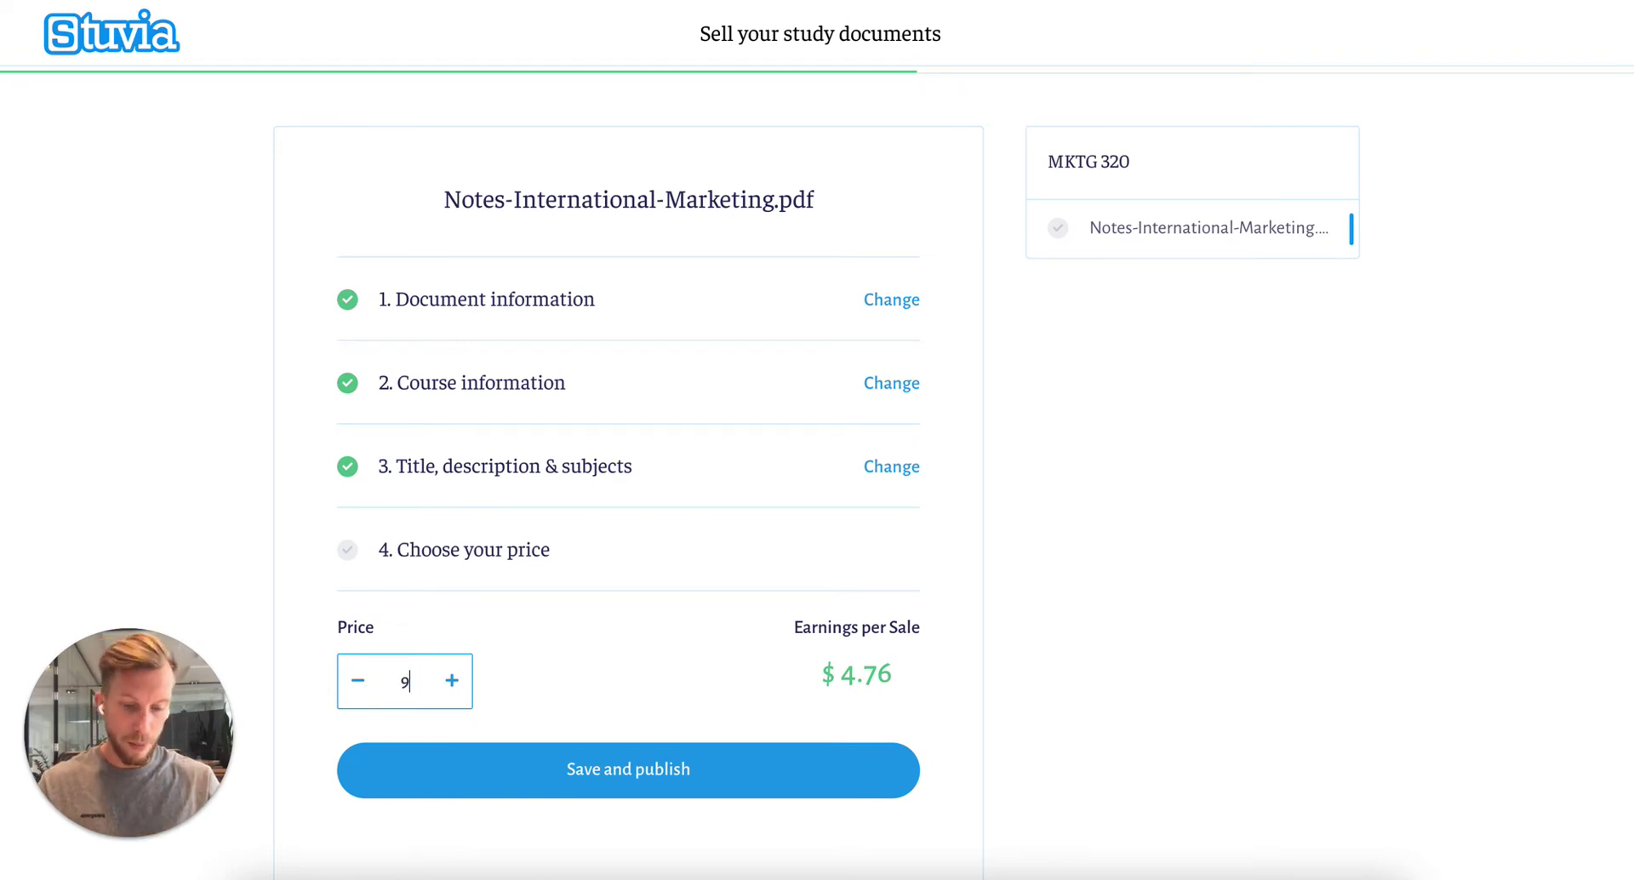
pyautogui.click(563, 635)
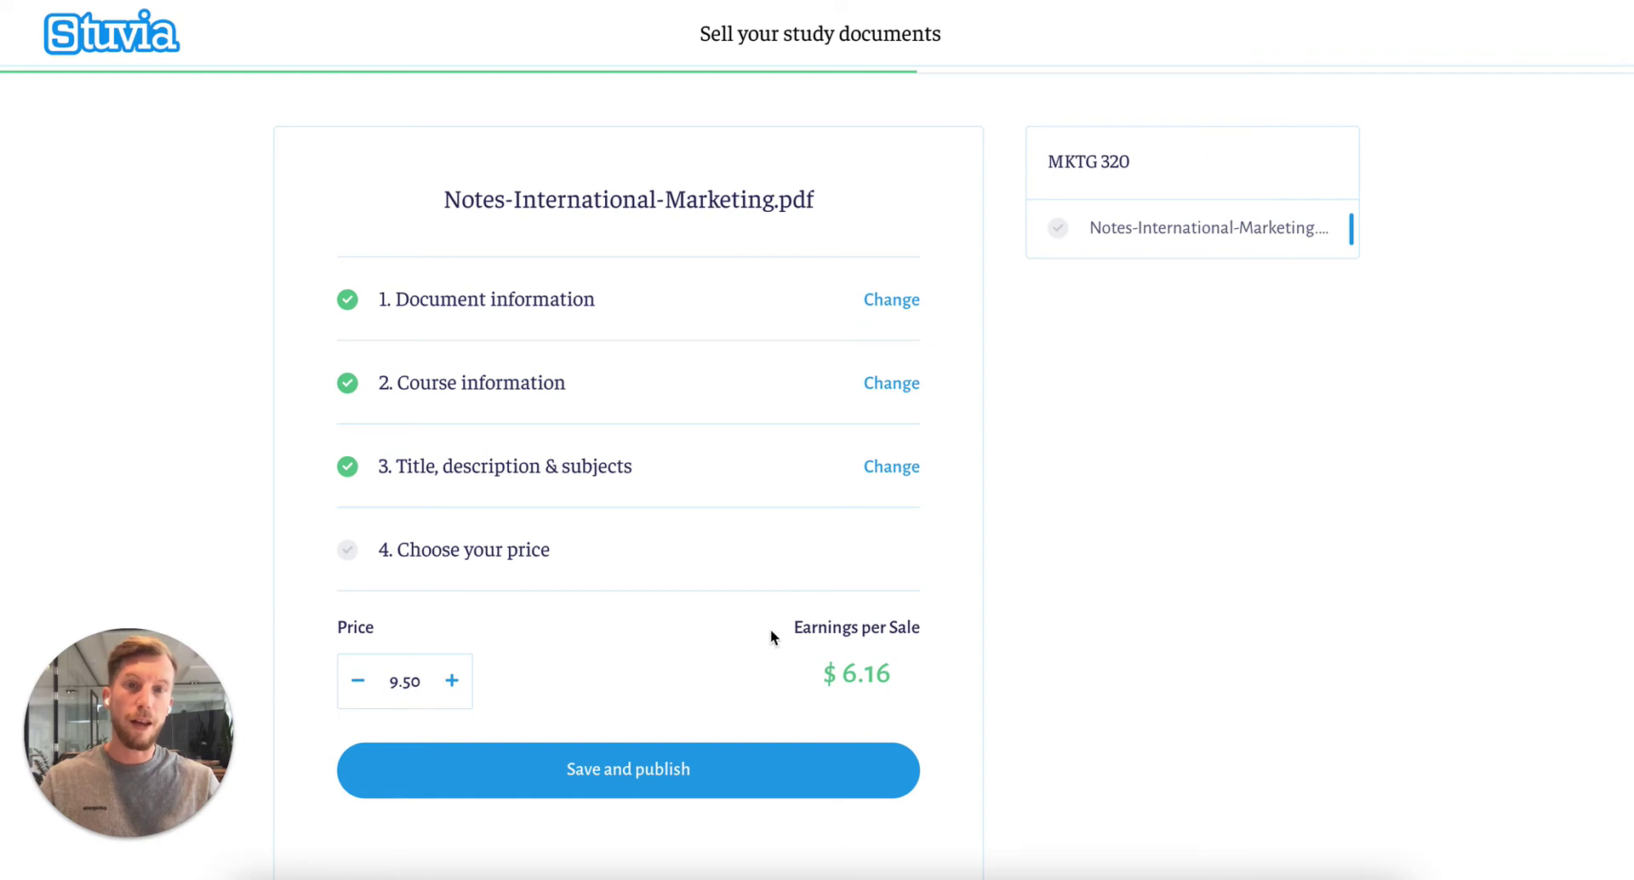
pyautogui.moveTo(841, 675); pyautogui.dragTo(957, 676)
pyautogui.click(938, 654)
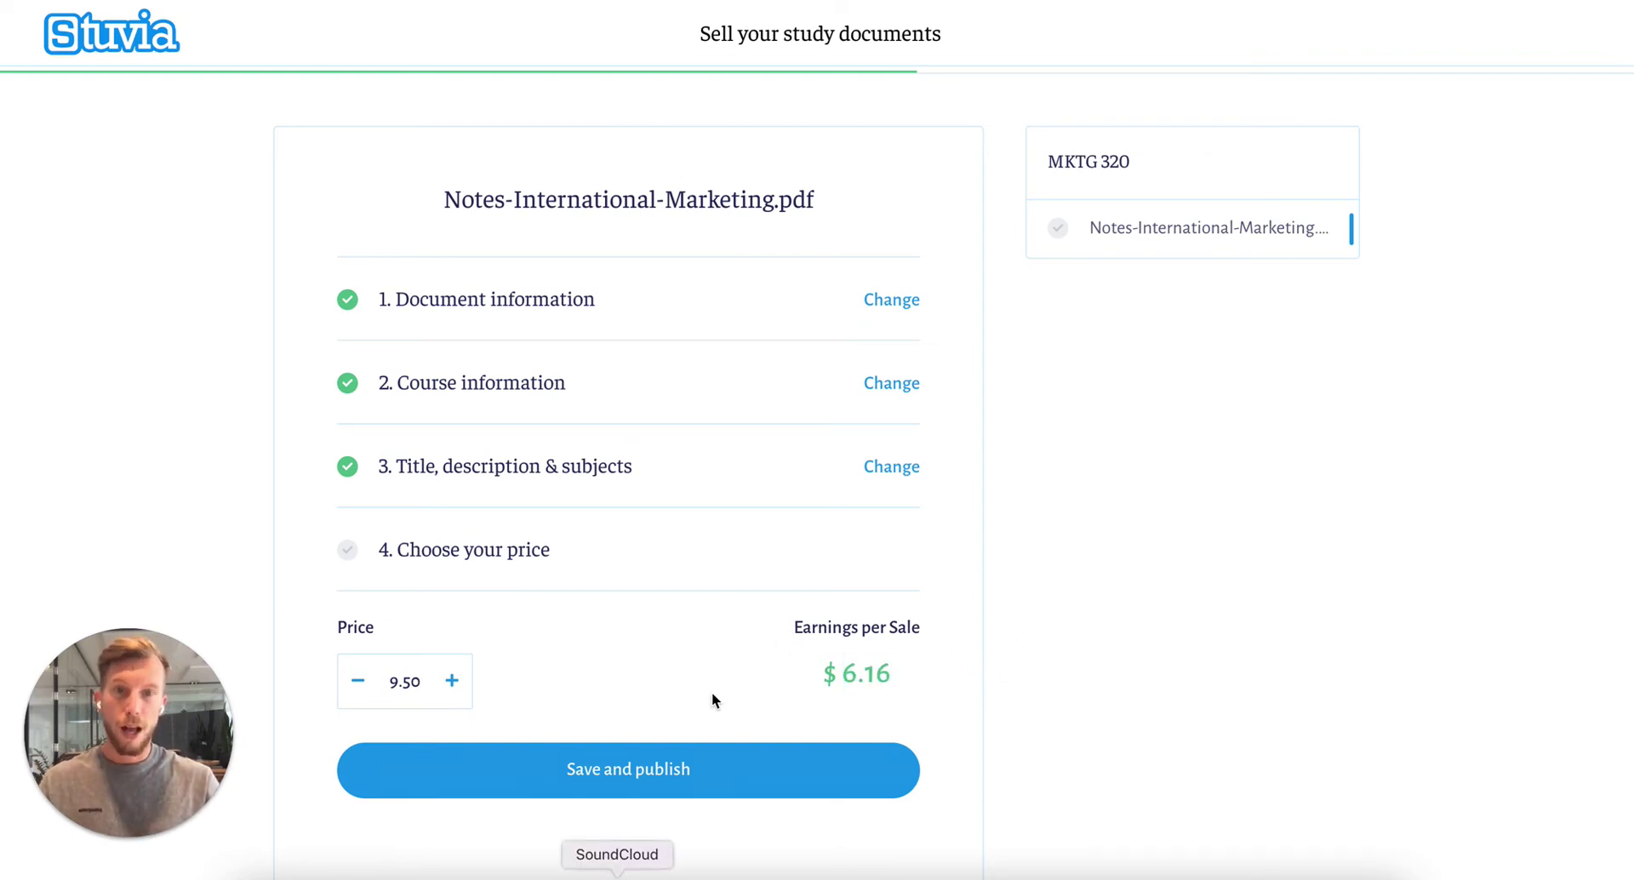
# Step: Publish the class notes and review them in the Uploads list
pyautogui.click(598, 793)
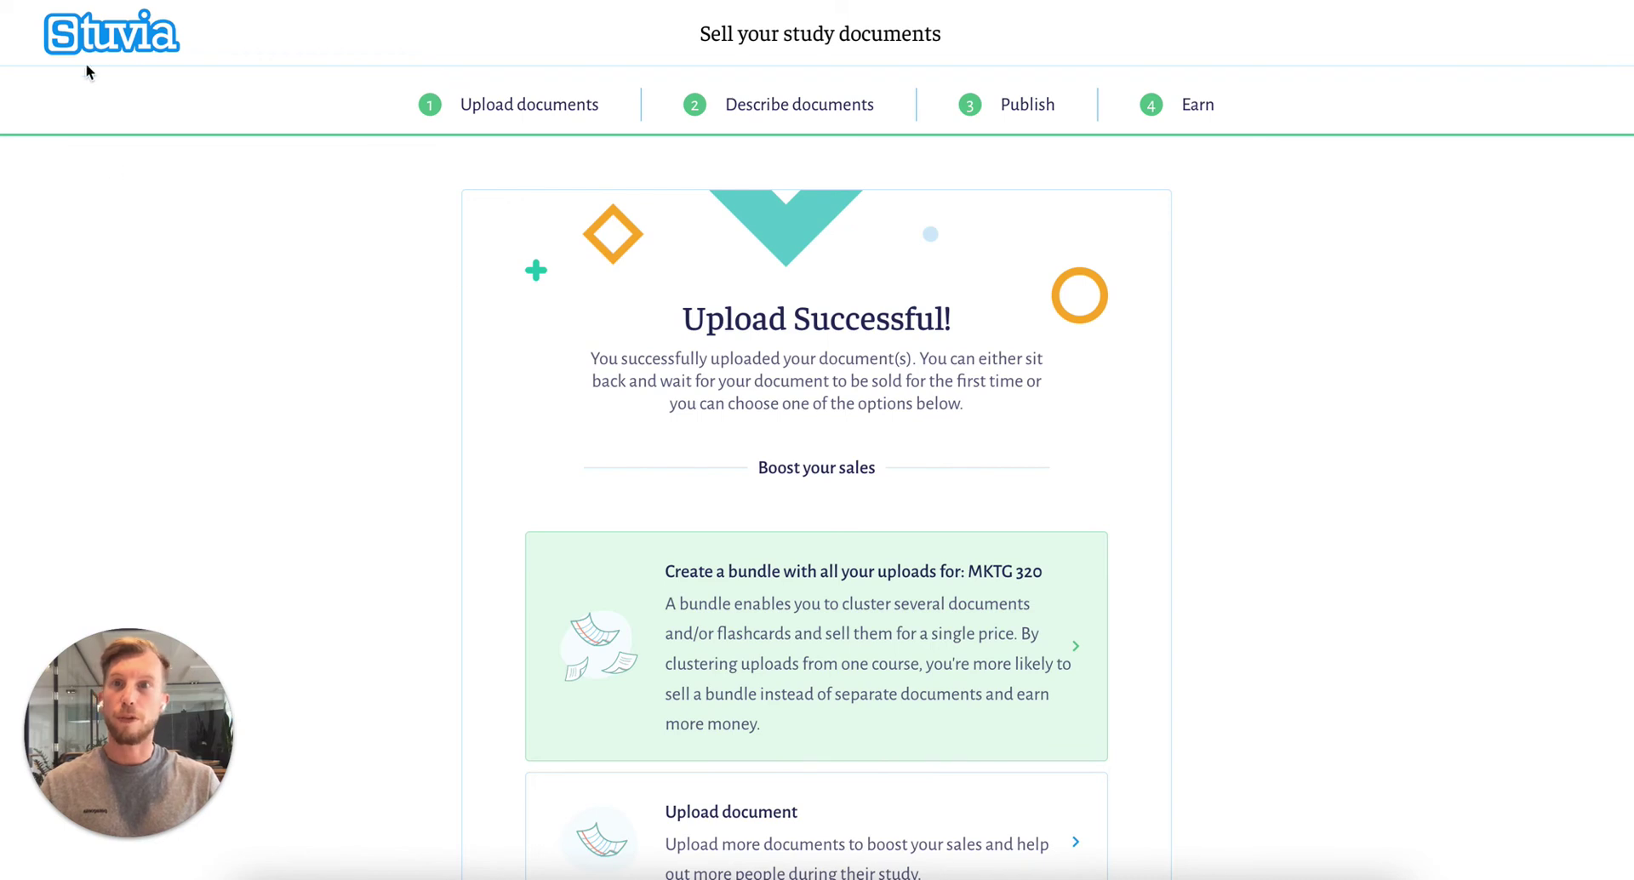
pyautogui.click(118, 47)
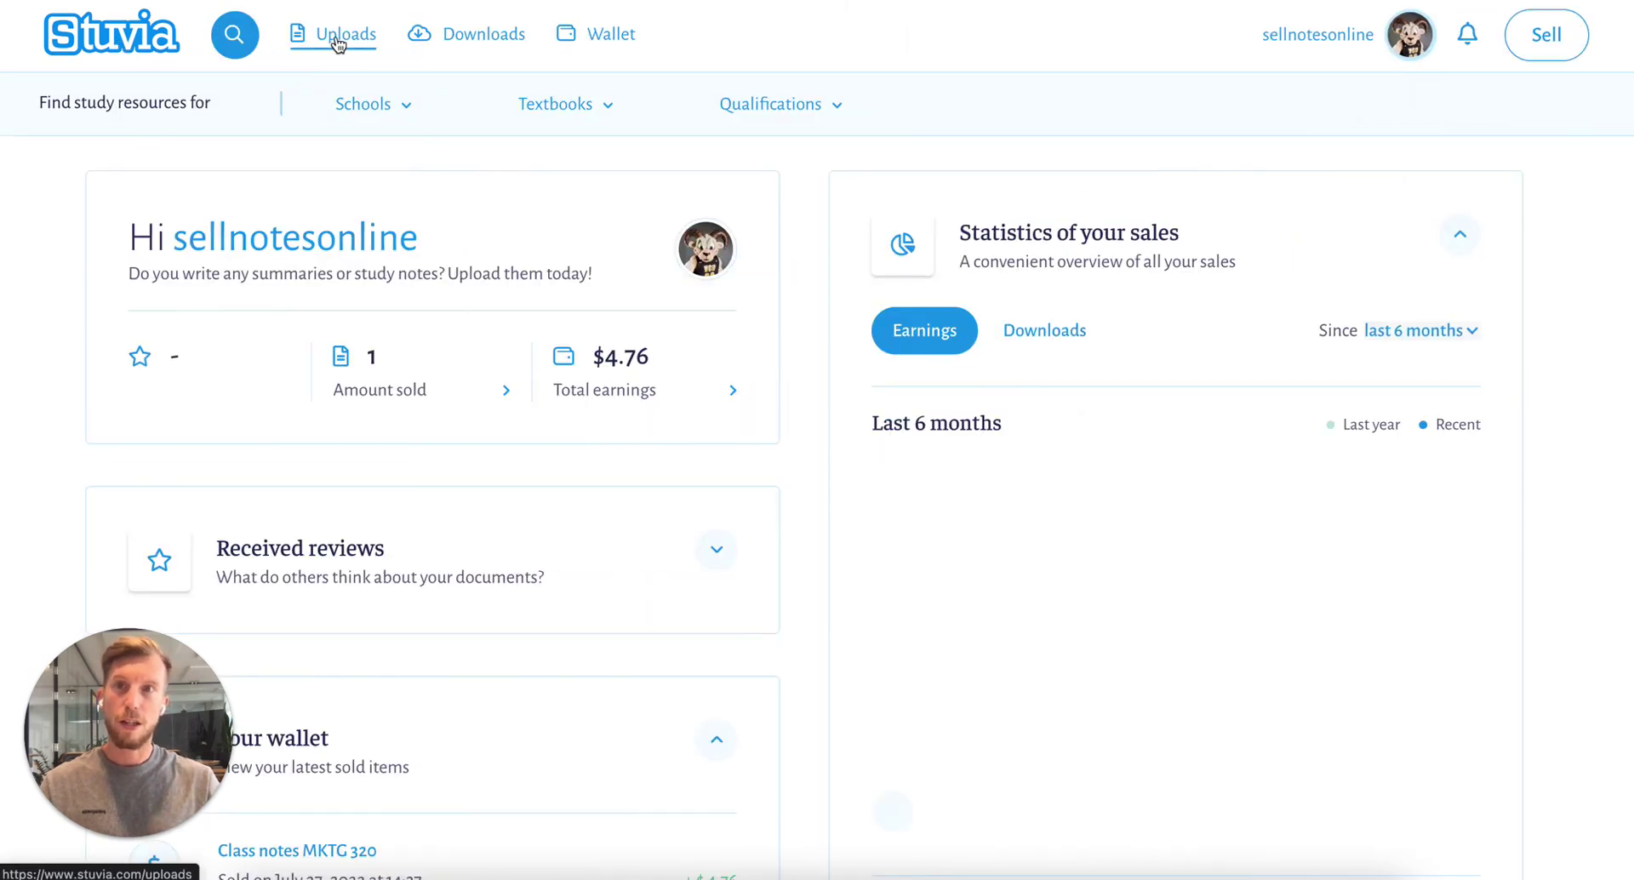
pyautogui.click(344, 42)
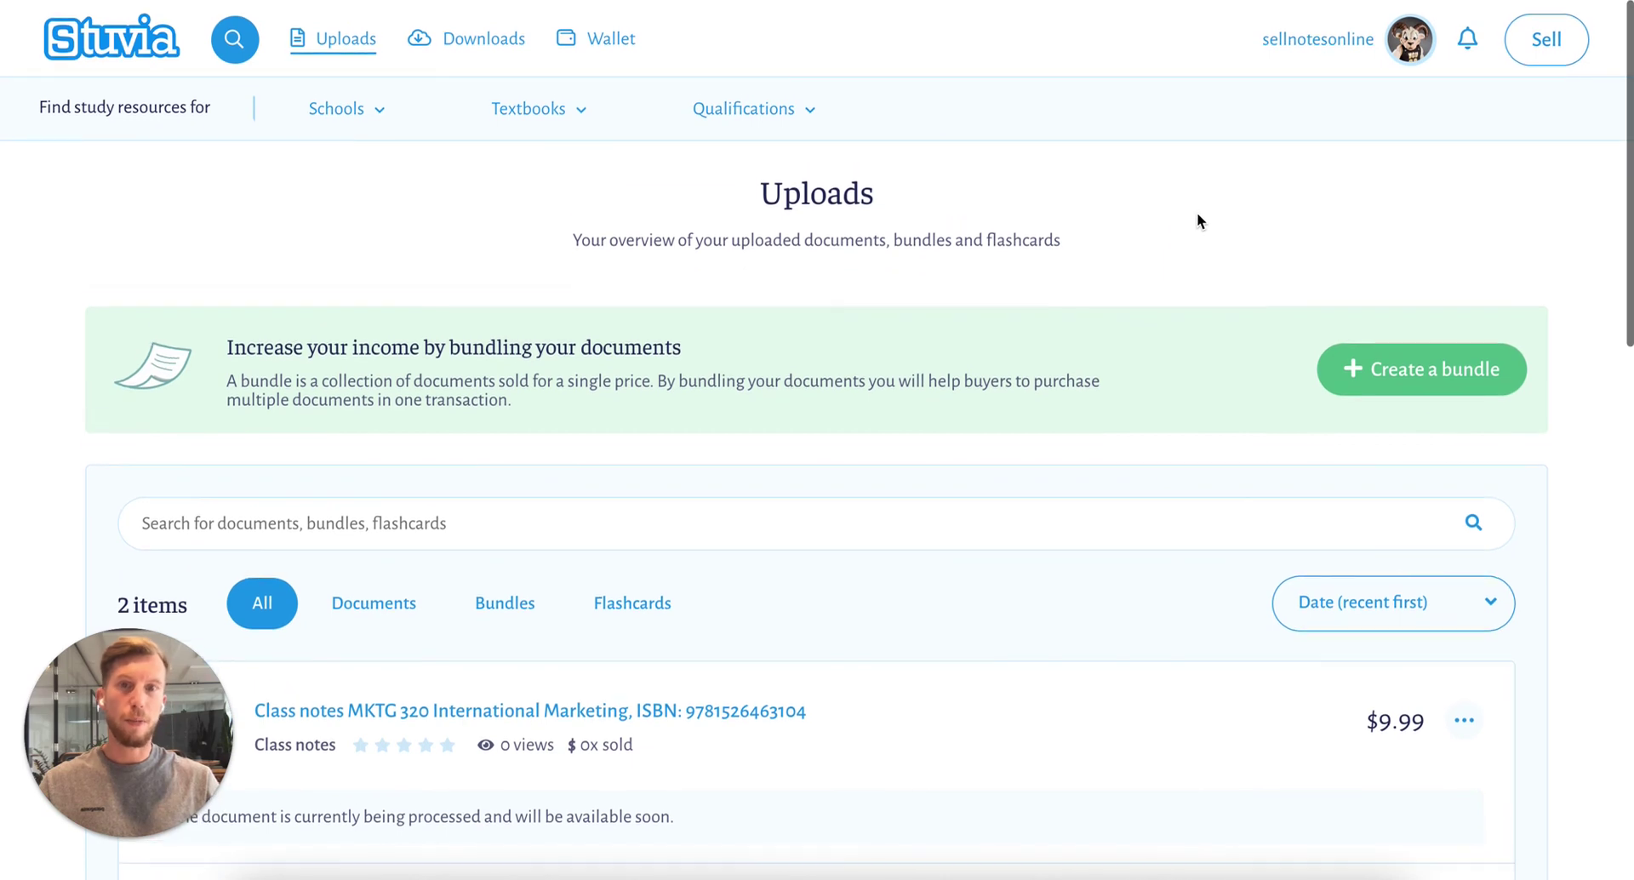
pyautogui.scroll(-4, 1197, 212)
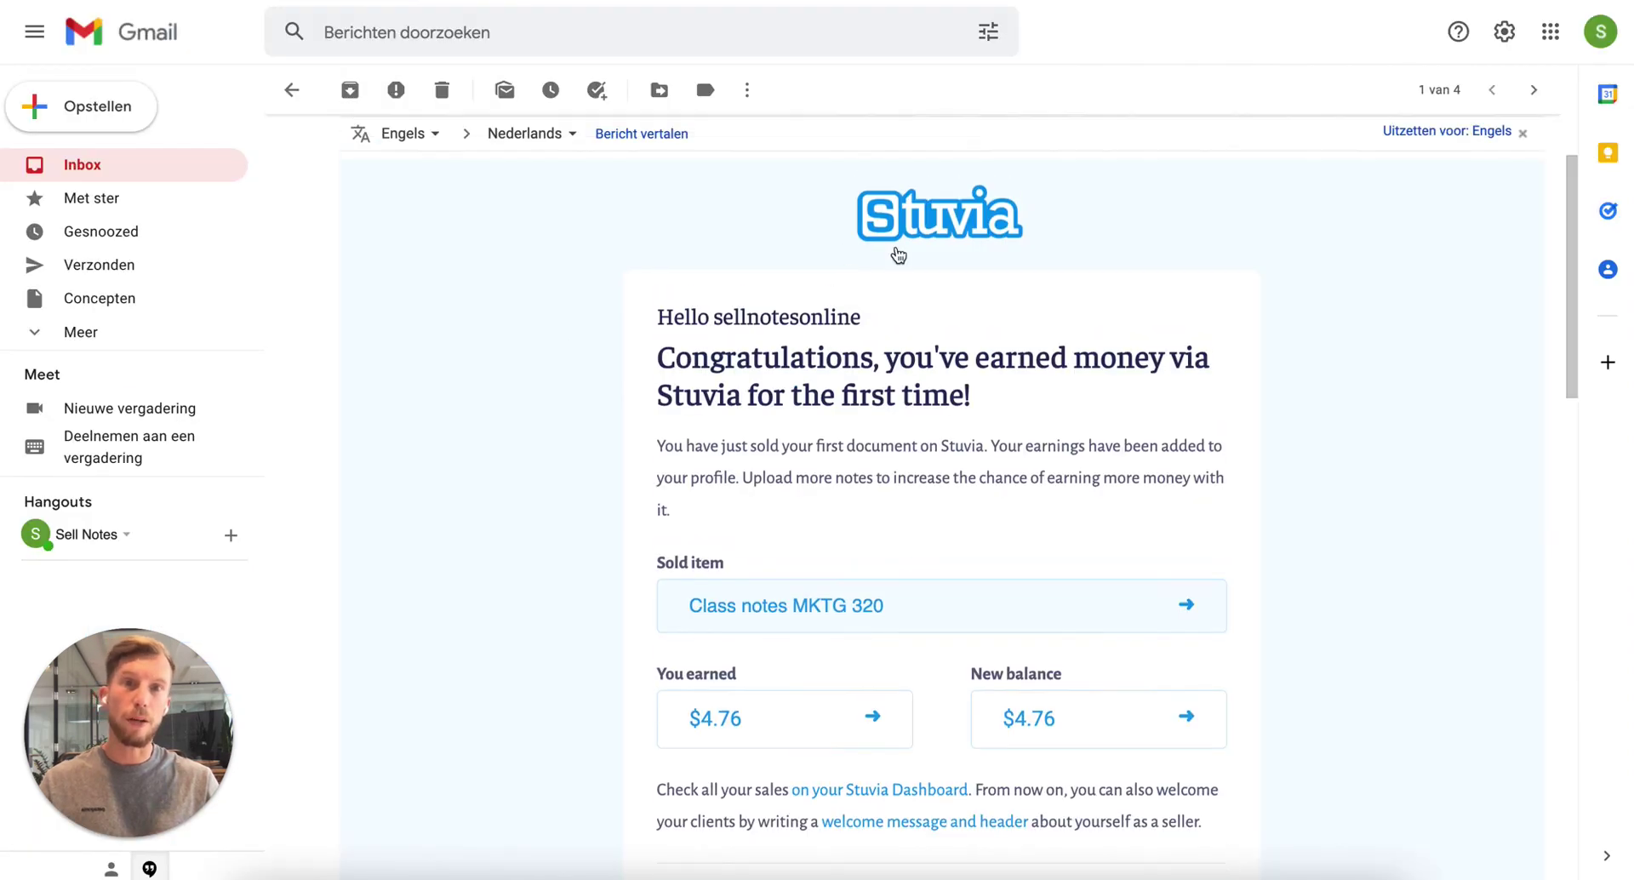
pyautogui.scroll(3, 898, 256)
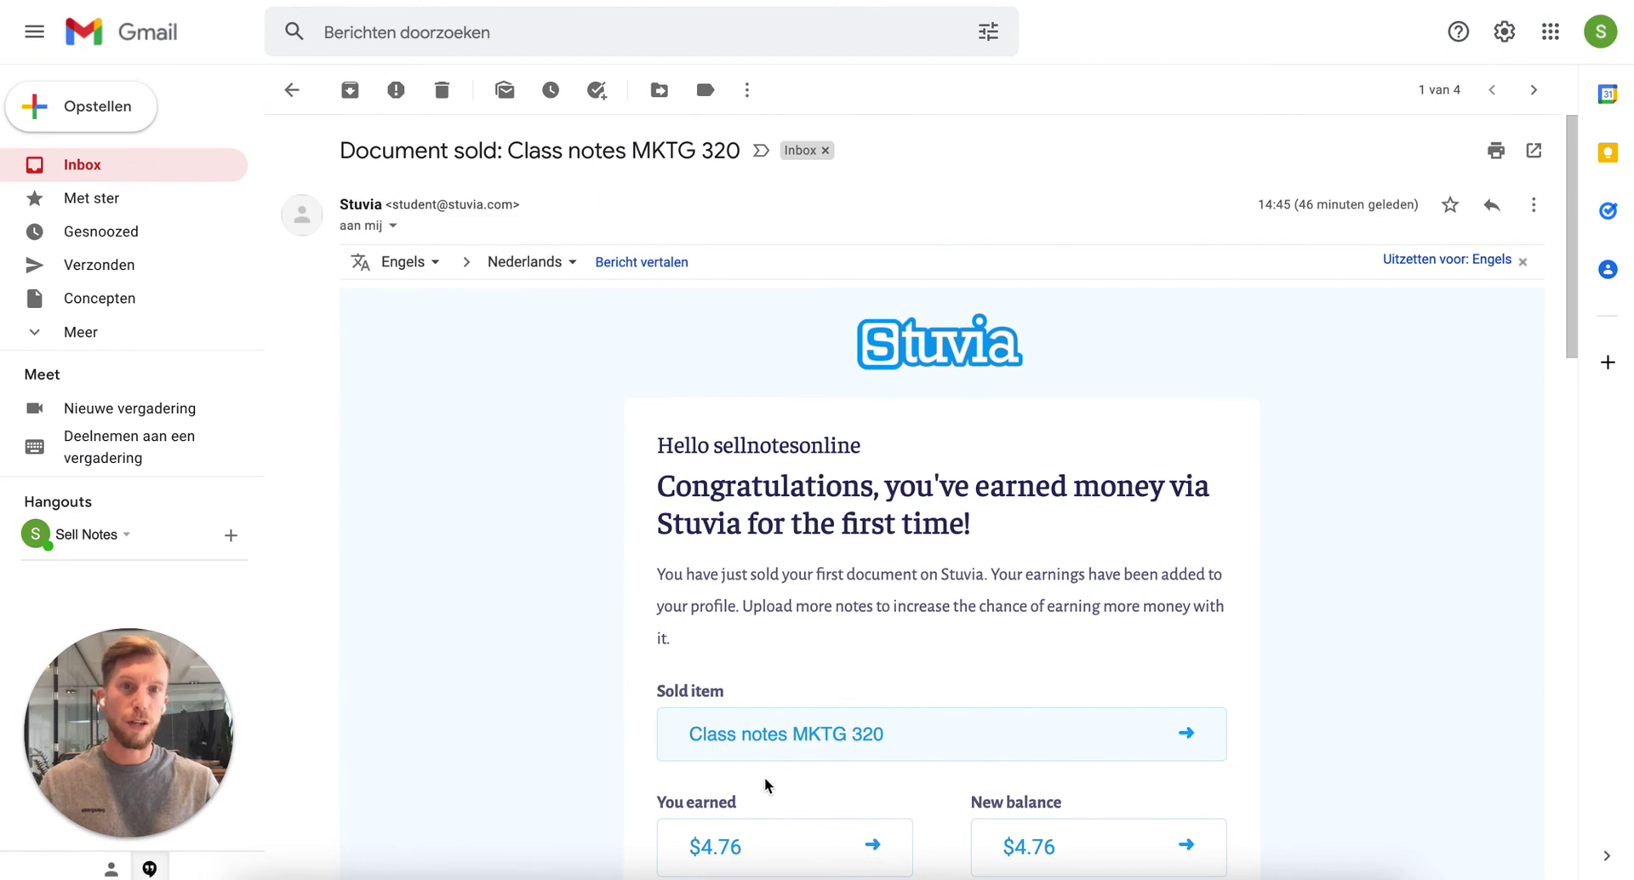
pyautogui.scroll(-1, 1040, 843)
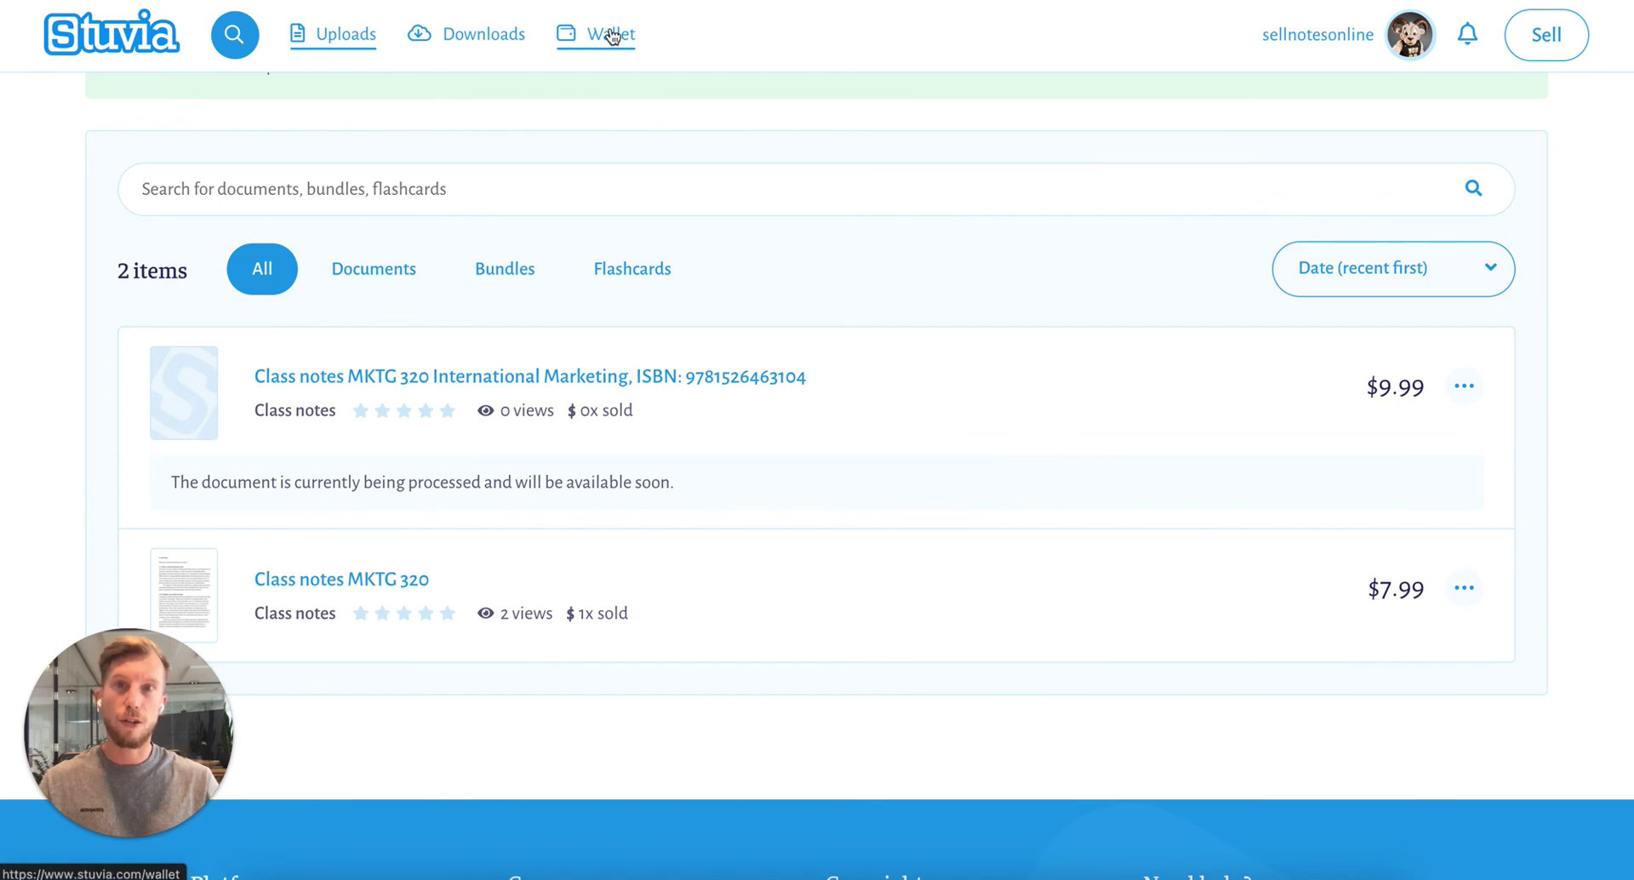
pyautogui.click(610, 34)
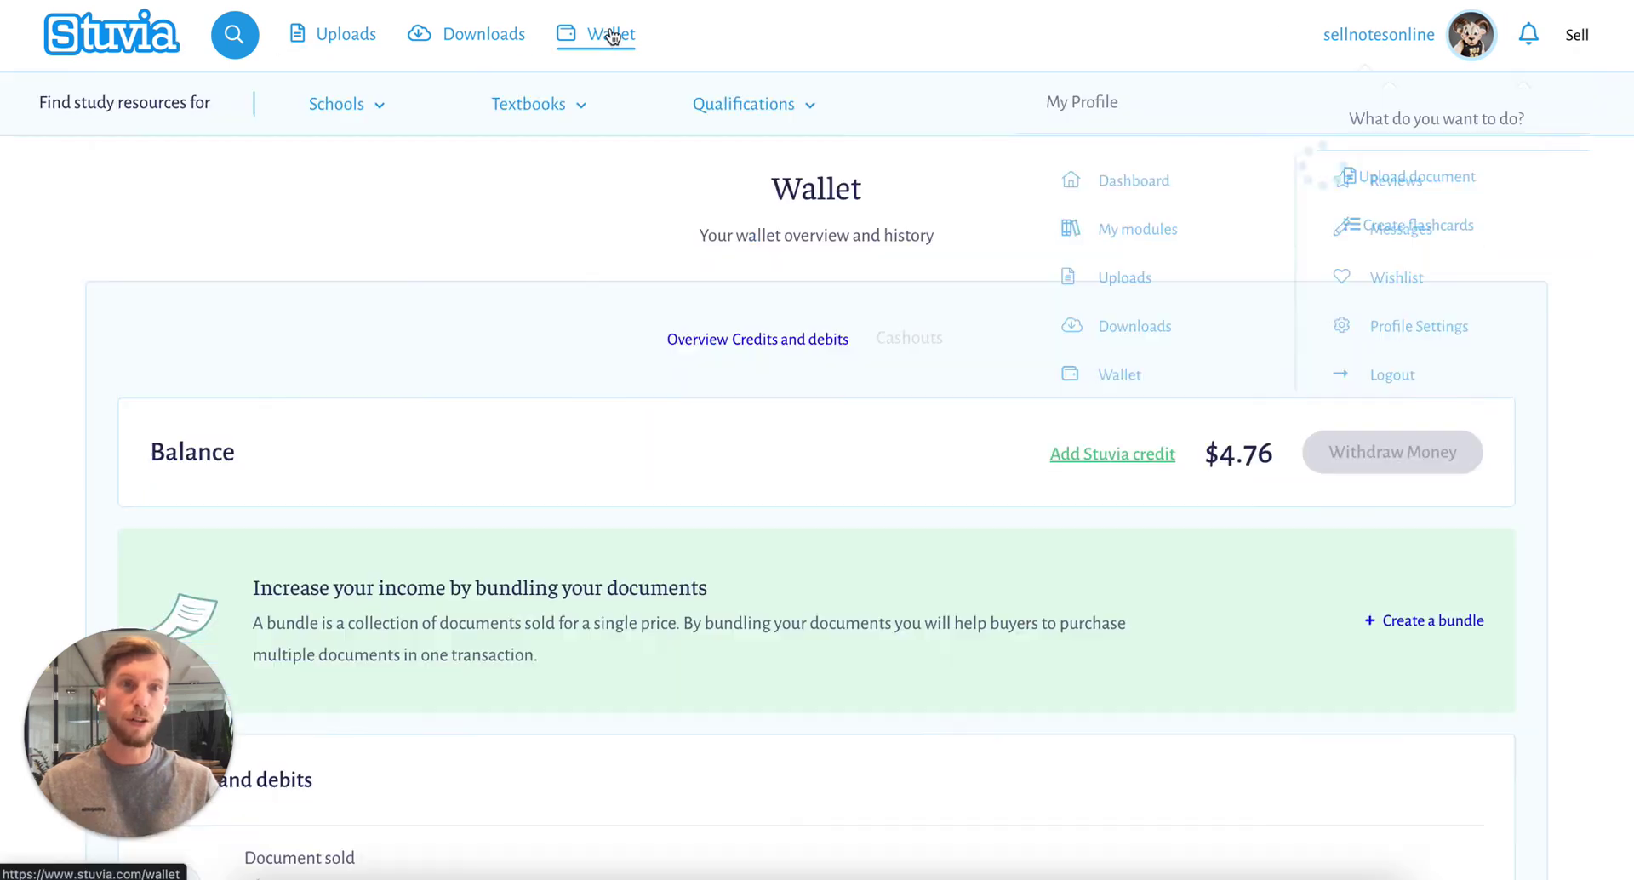
pyautogui.moveTo(1204, 456); pyautogui.dragTo(1268, 458)
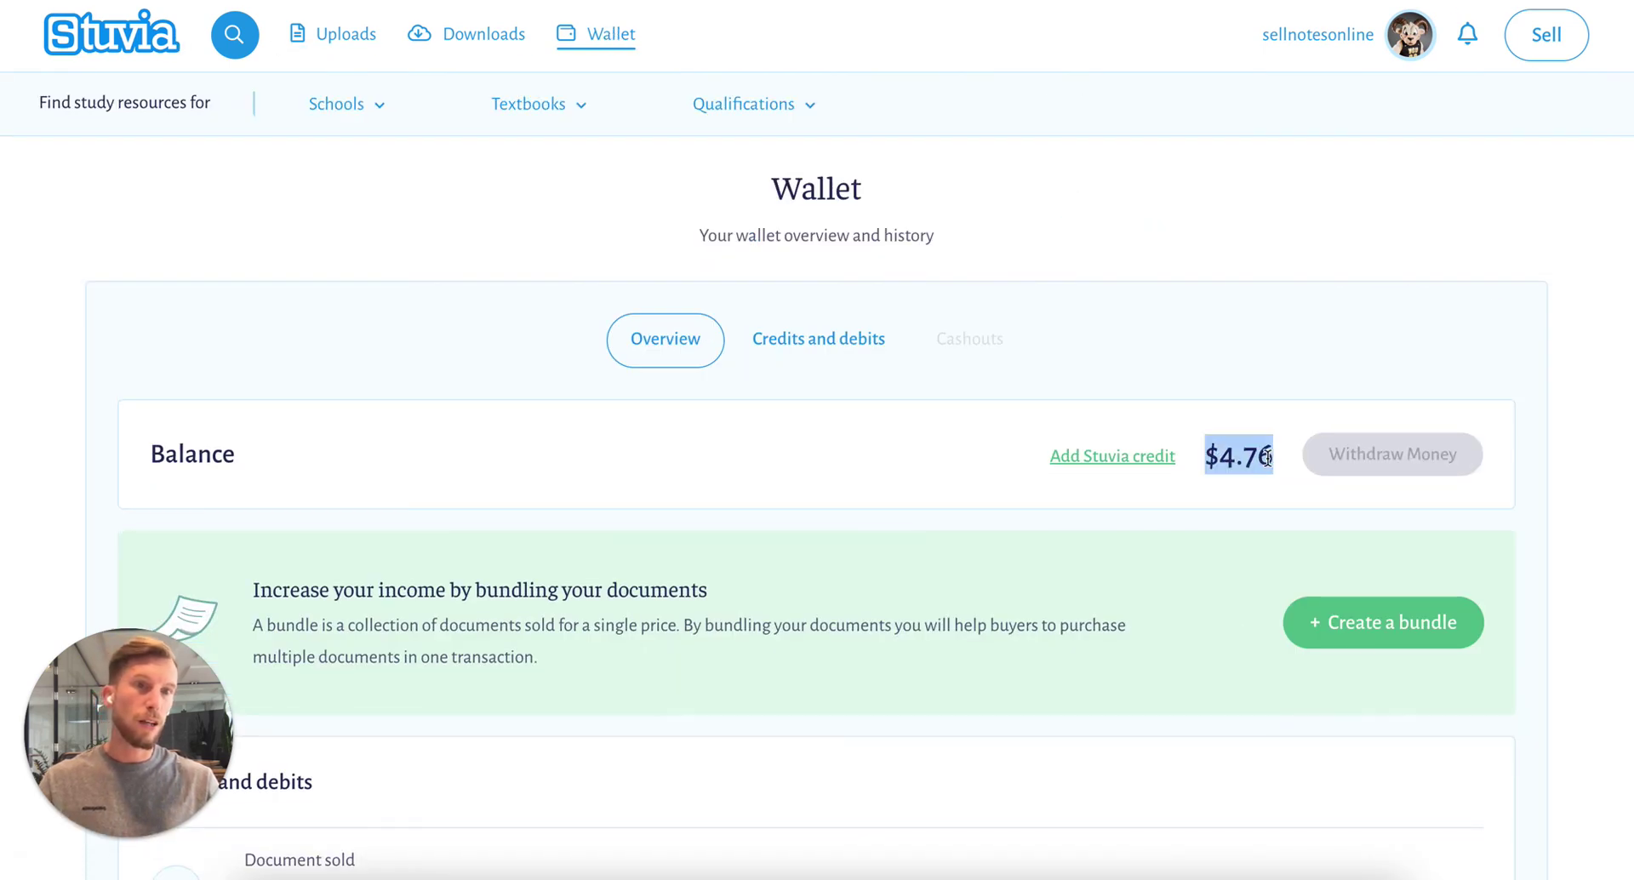
pyautogui.click(1277, 326)
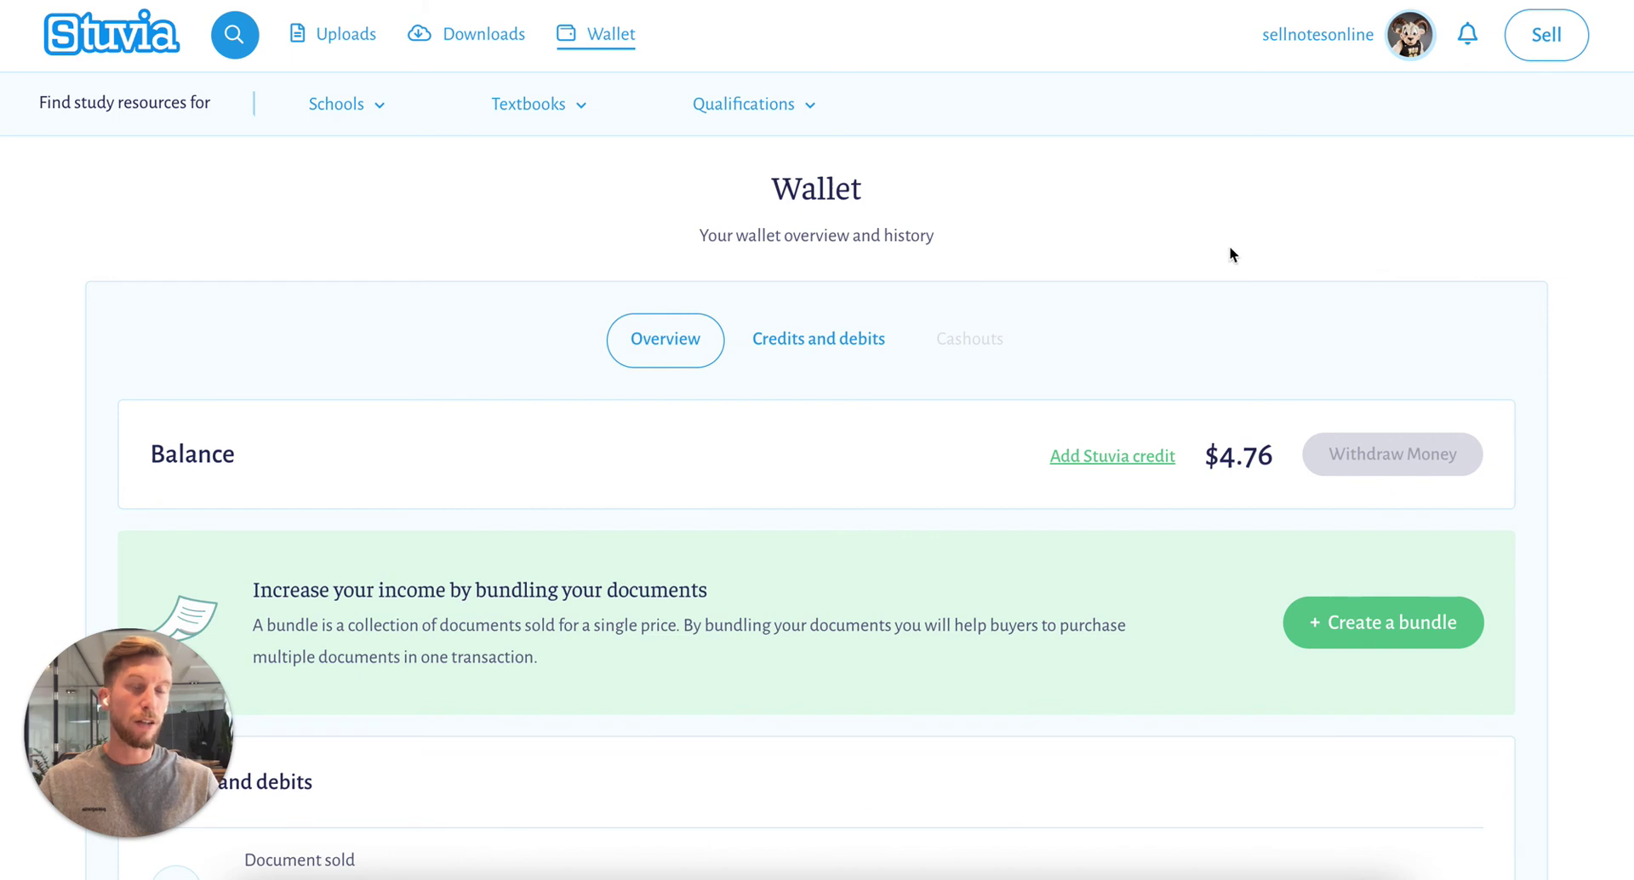